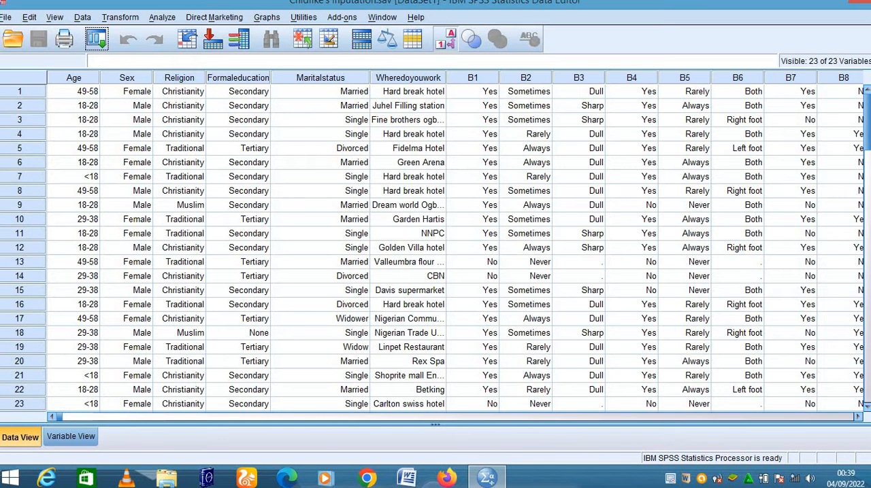
# - Look over the dataset and examine the value labels defined for the Maritalstatus variable
pyautogui.moveTo(858, 418); pyautogui.dragTo(858, 417)
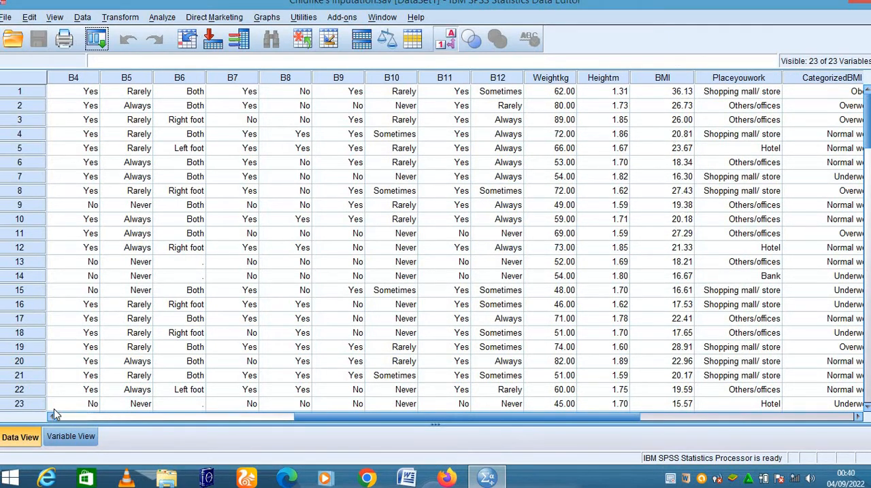
pyautogui.moveTo(52, 418); pyautogui.dragTo(52, 418)
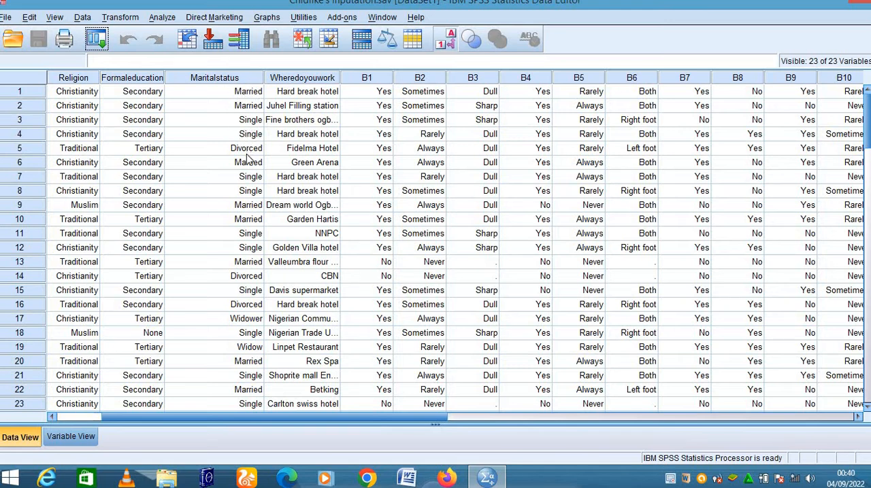
pyautogui.scroll(-3, 237, 252)
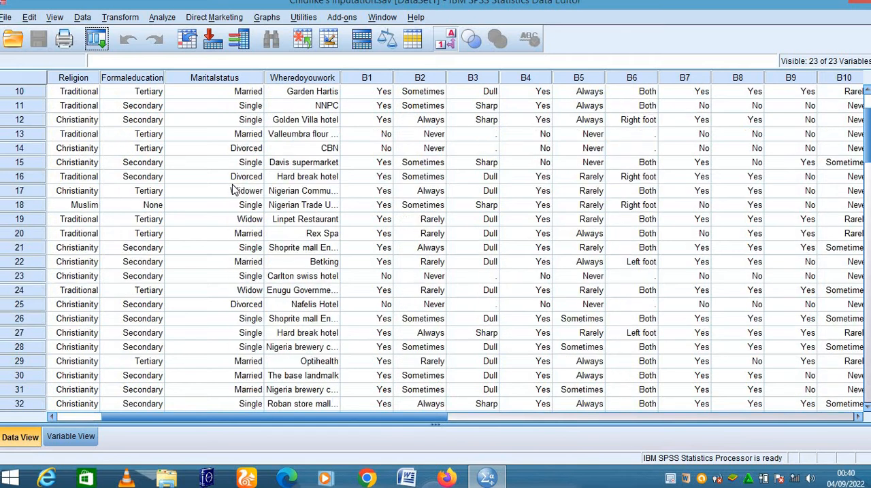
pyautogui.scroll(1, 238, 251)
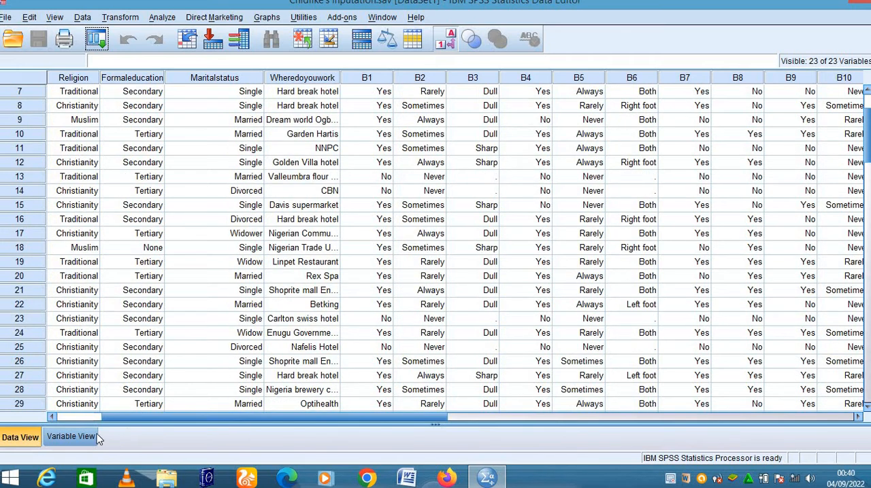
pyautogui.click(75, 437)
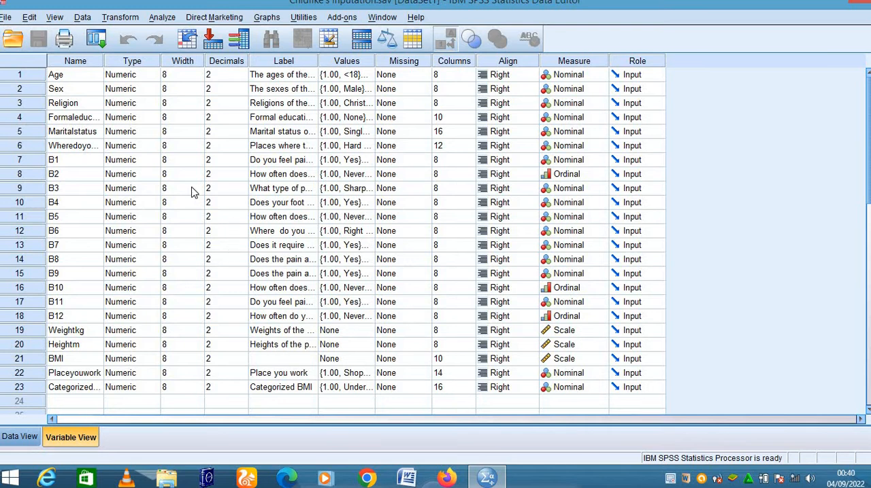
pyautogui.click(366, 134)
pyautogui.click(367, 132)
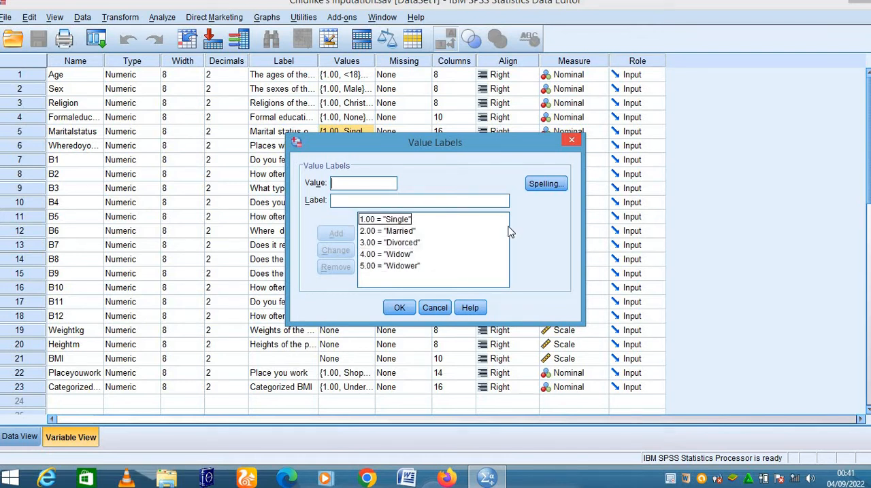
pyautogui.click(574, 142)
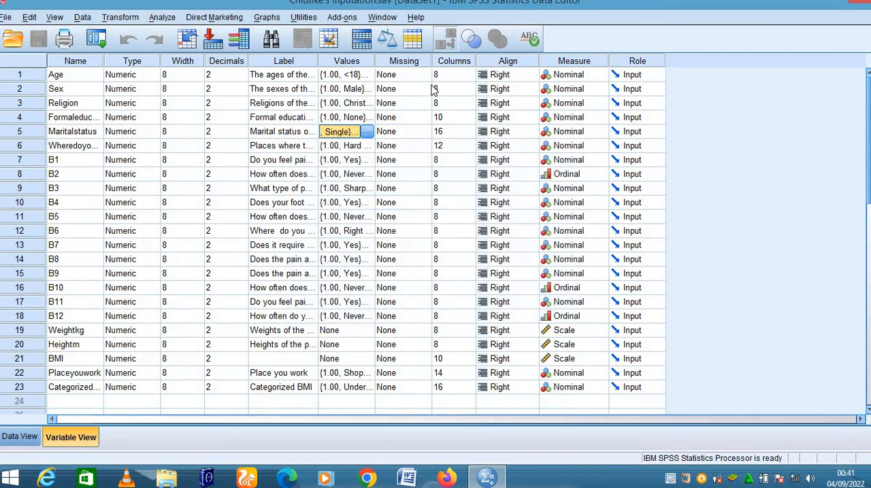
# - Start Recode into Different Variables with Maritalstatus as the input variable
pyautogui.click(129, 19)
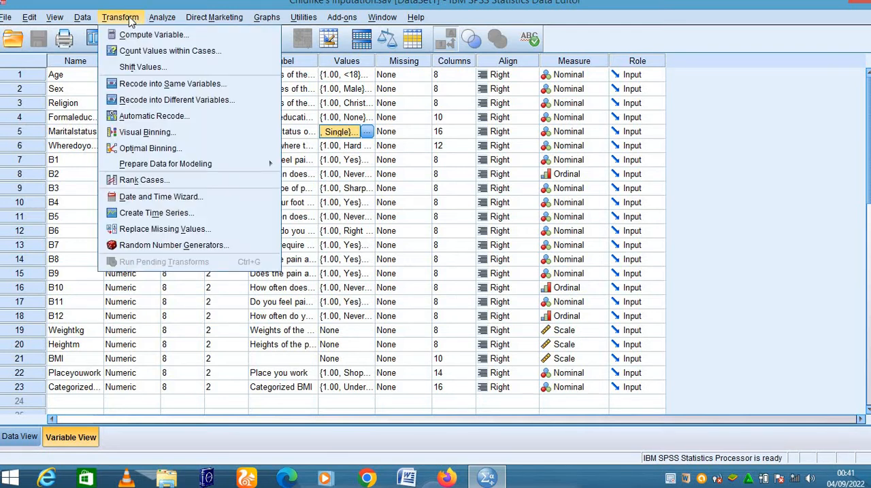
pyautogui.click(188, 100)
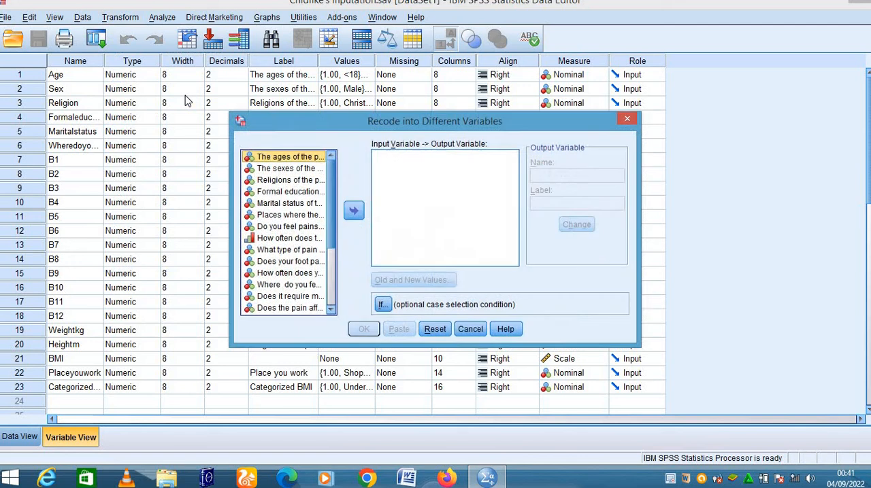
pyautogui.click(304, 204)
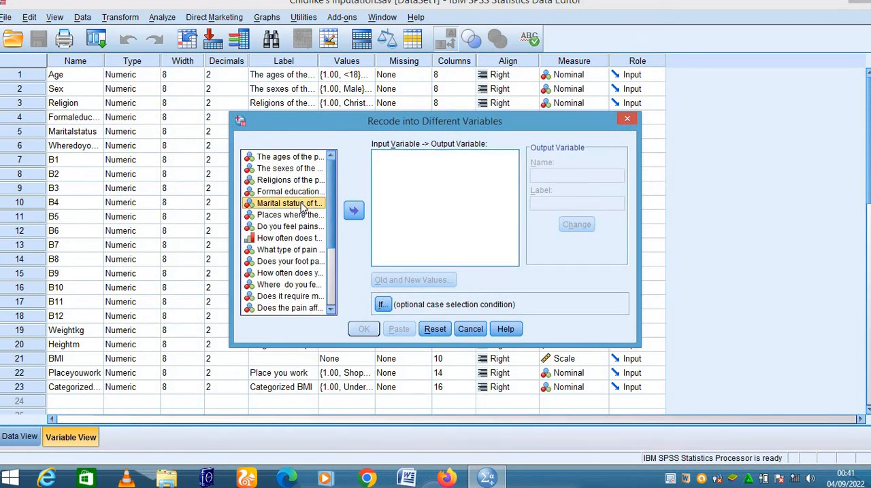
pyautogui.click(354, 211)
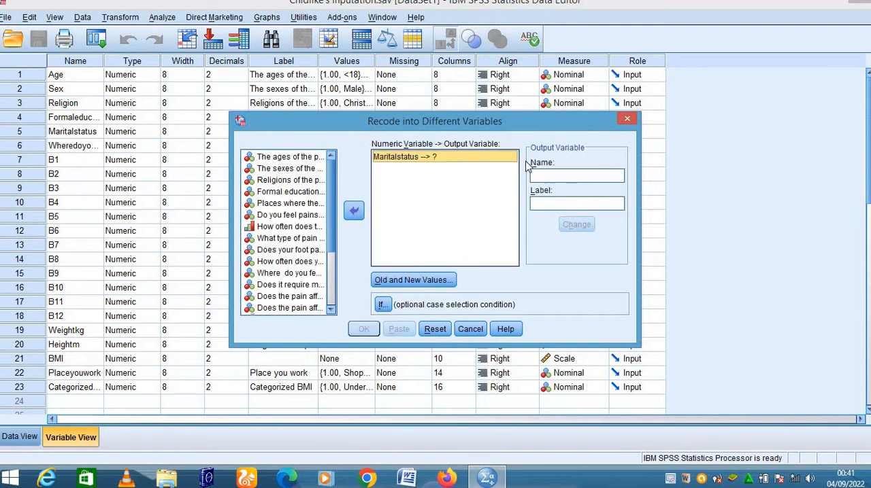
# - Define the recode's output variable with the name Maritalstatus1 and the label "Marital status of the participants"
pyautogui.click(544, 174)
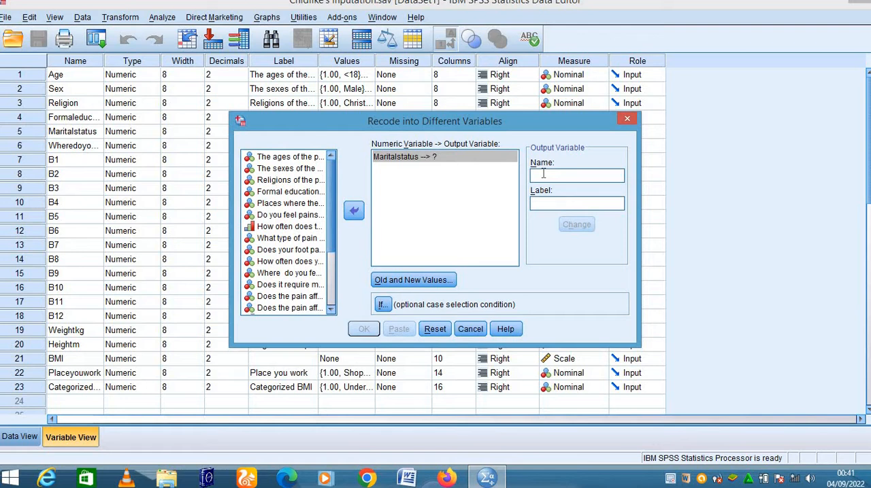
pyautogui.write('Marit')
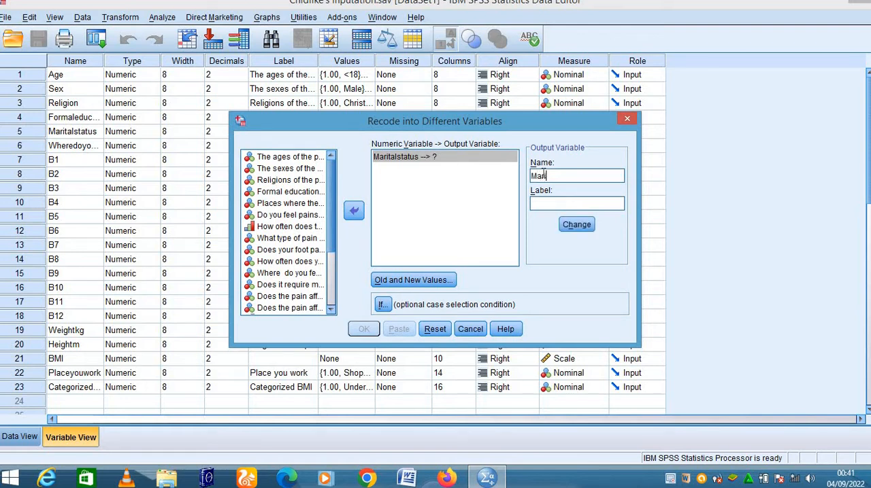
pyautogui.write('alstatu')
pyautogui.write('s')
pyautogui.write('1')
pyautogui.write('Ma')
pyautogui.write('rital ')
pyautogui.write('status ')
pyautogui.write('of')
pyautogui.write(' the ')
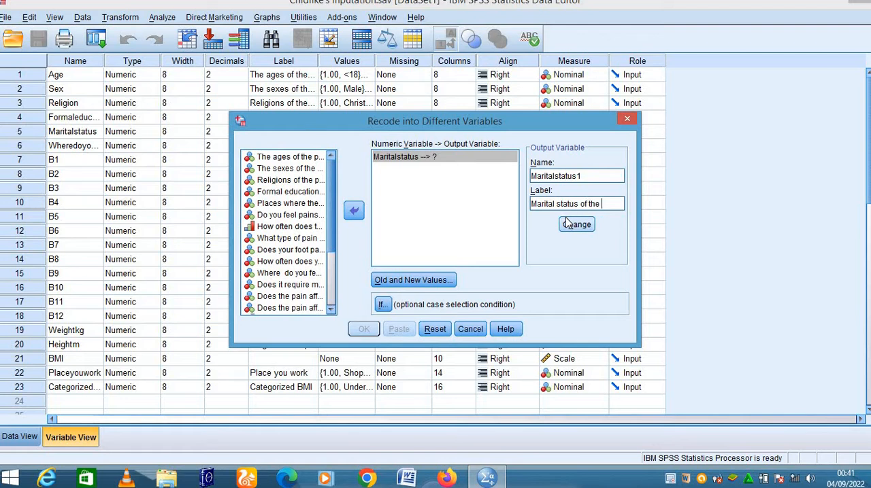
pyautogui.write('participants')
pyautogui.click(577, 227)
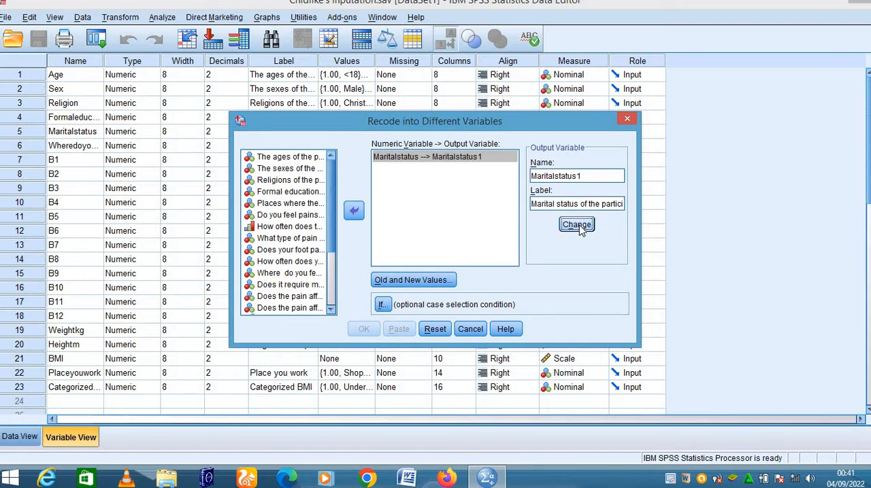
# - Define the recode rules that map old value 1 to new value 1 and old value 2 to 0
pyautogui.click(427, 282)
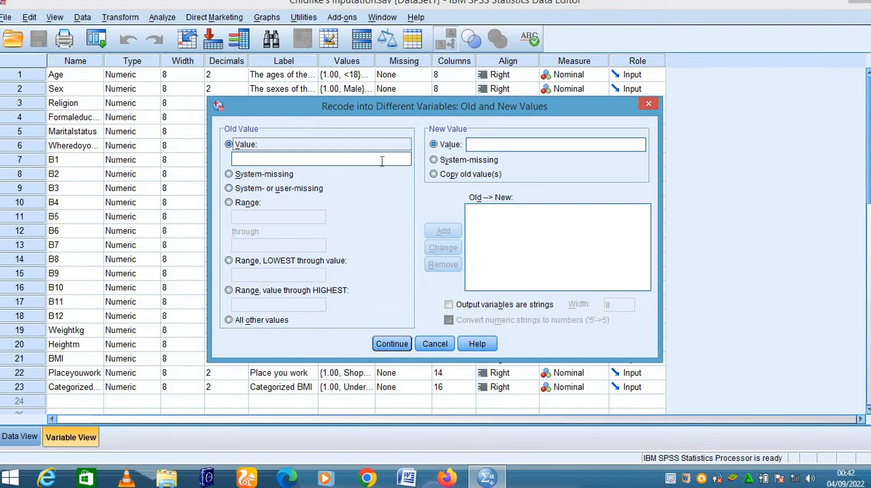
pyautogui.click(300, 163)
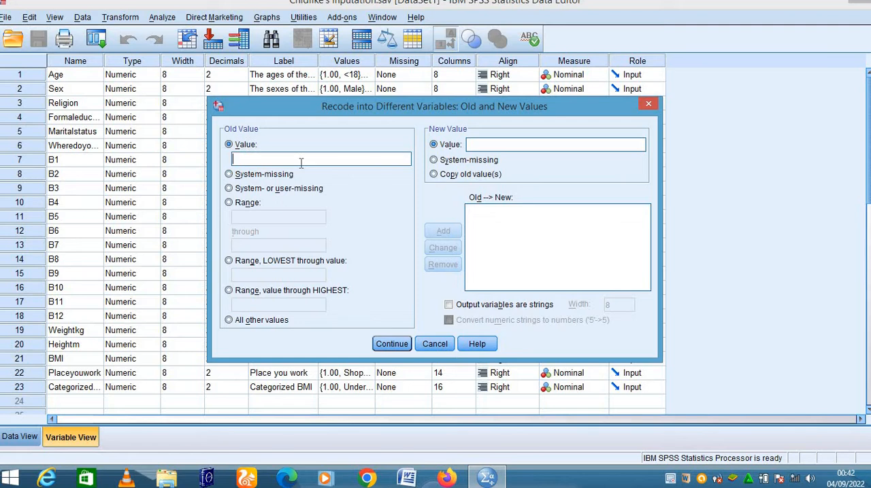
pyautogui.write('1')
pyautogui.click(540, 144)
pyautogui.write('1')
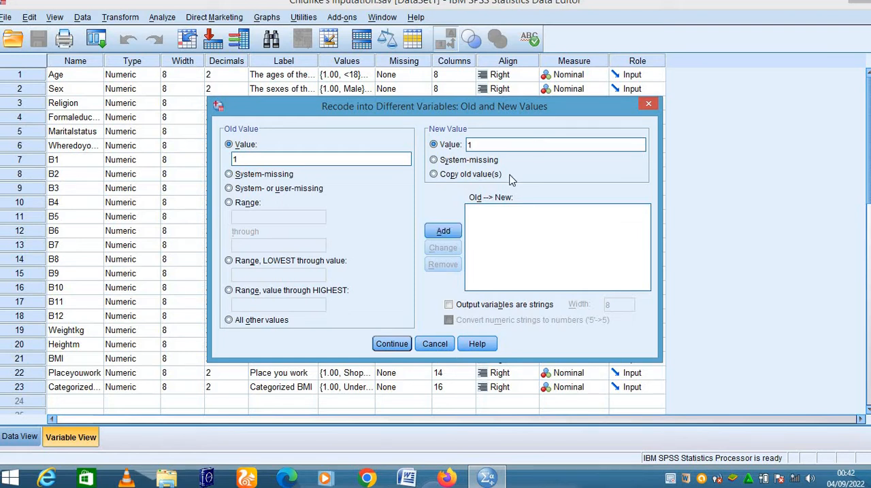
pyautogui.click(444, 232)
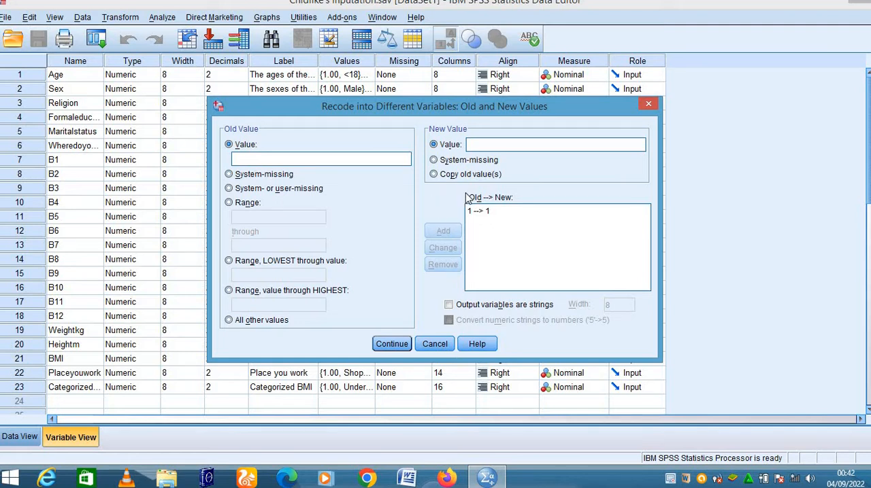
pyautogui.click(349, 160)
pyautogui.write('2')
pyautogui.click(542, 145)
pyautogui.write('0')
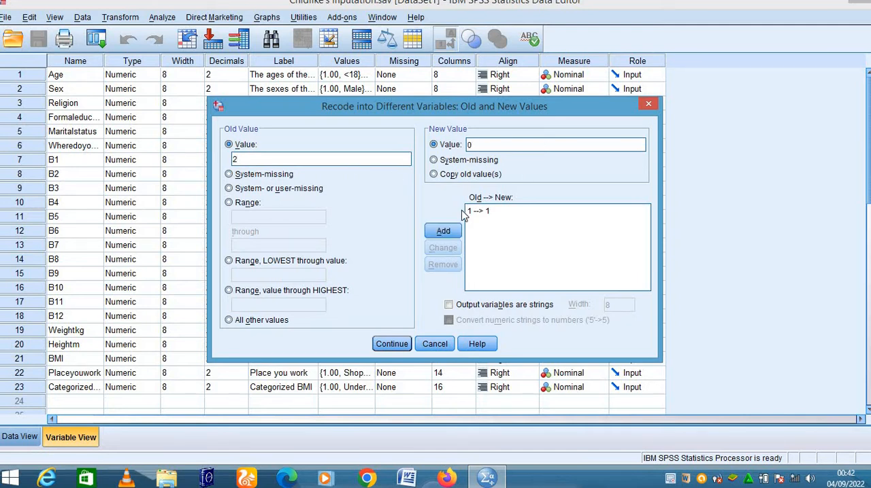
pyautogui.click(442, 232)
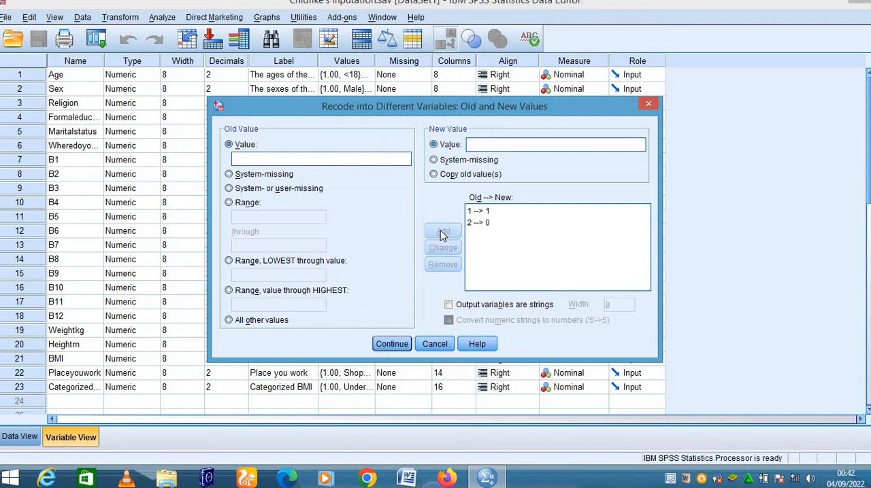
# - Add recode rules that map old values 3 and 4 to new value 0
pyautogui.click(288, 161)
pyautogui.write('3')
pyautogui.write('0')
pyautogui.click(443, 232)
pyautogui.click(308, 157)
pyautogui.write('4')
pyautogui.click(491, 145)
pyautogui.write('0')
pyautogui.click(442, 232)
# - Add a recode rule that maps old value 5 to 0 and run the recode
pyautogui.click(281, 161)
pyautogui.write('5')
pyautogui.click(496, 145)
pyautogui.write('0')
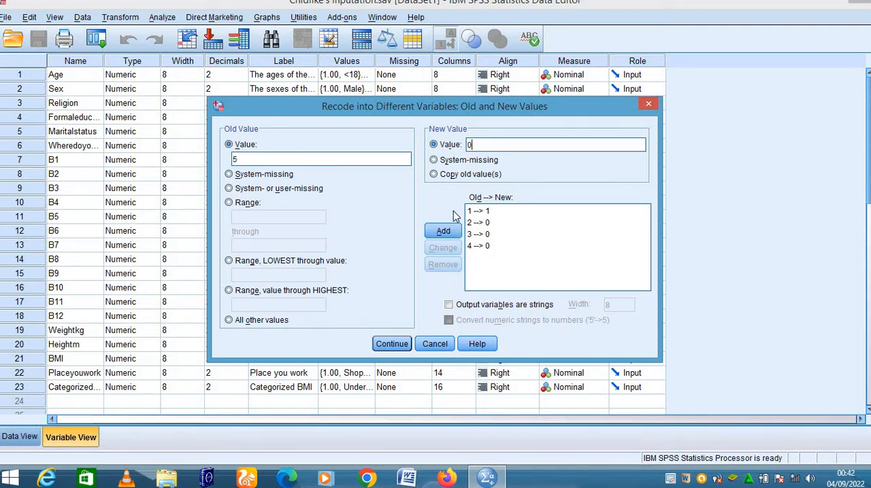
pyautogui.click(442, 233)
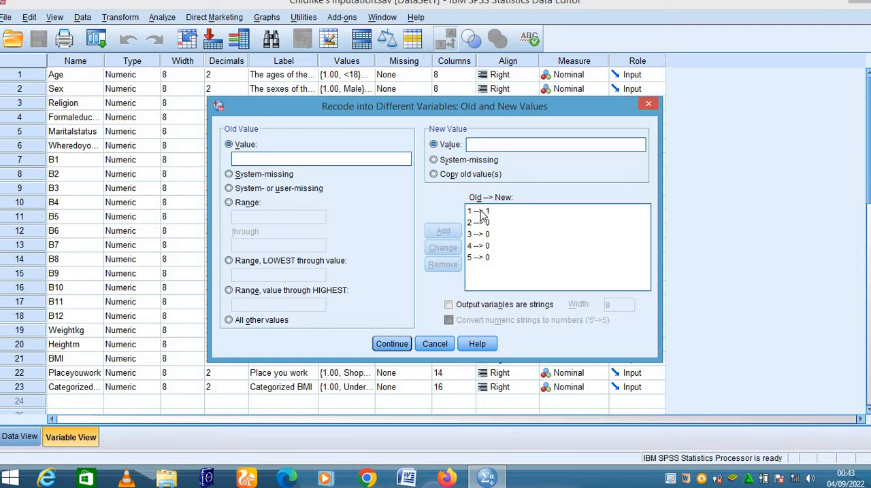
pyautogui.click(391, 347)
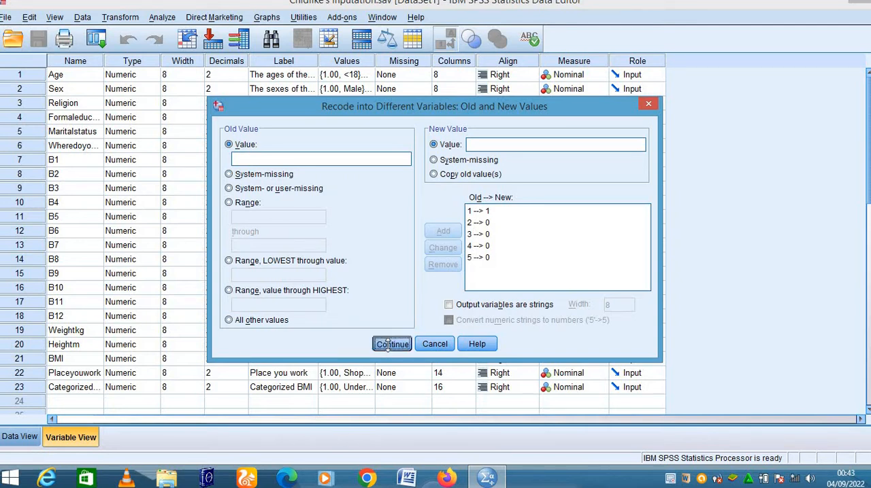
pyautogui.click(364, 329)
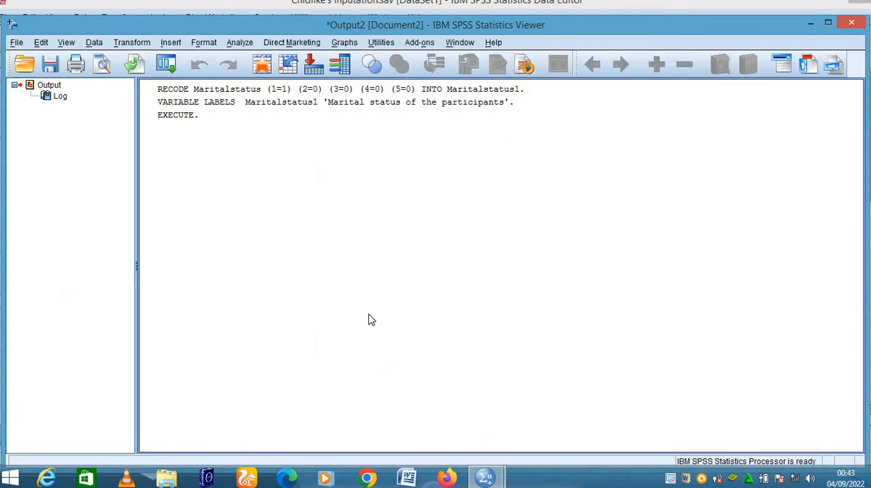
# - Put the output window away and examine the recoded Maritalstatus1 column in the data
pyautogui.click(810, 23)
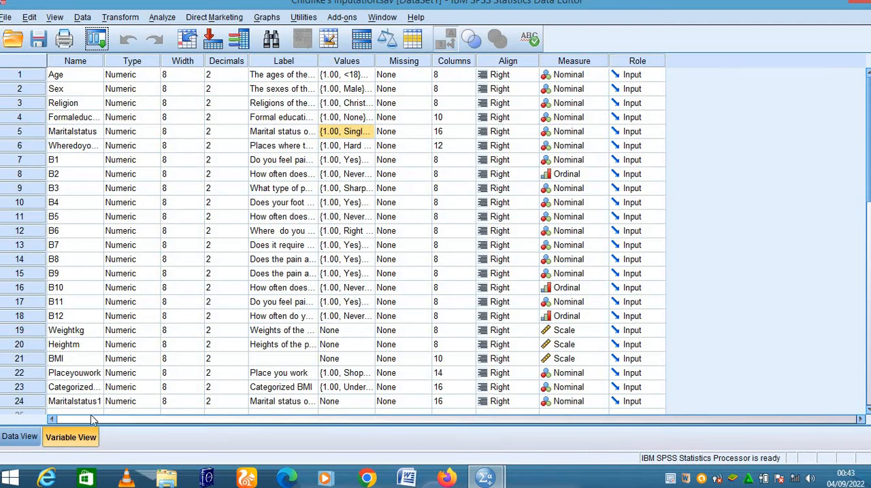
pyautogui.click(20, 440)
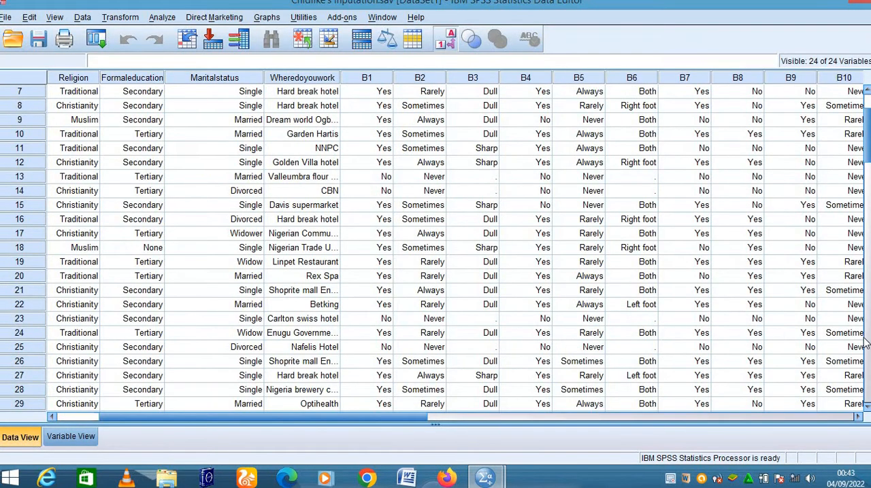
pyautogui.click(860, 420)
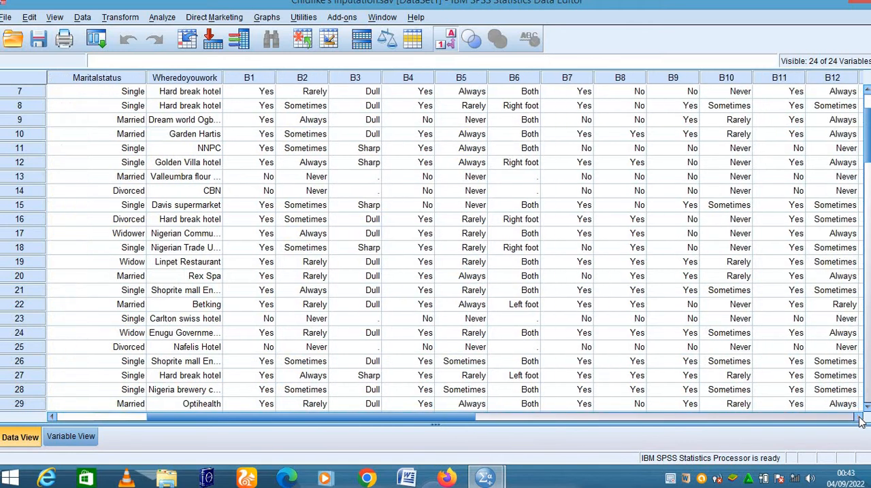
pyautogui.click(860, 420)
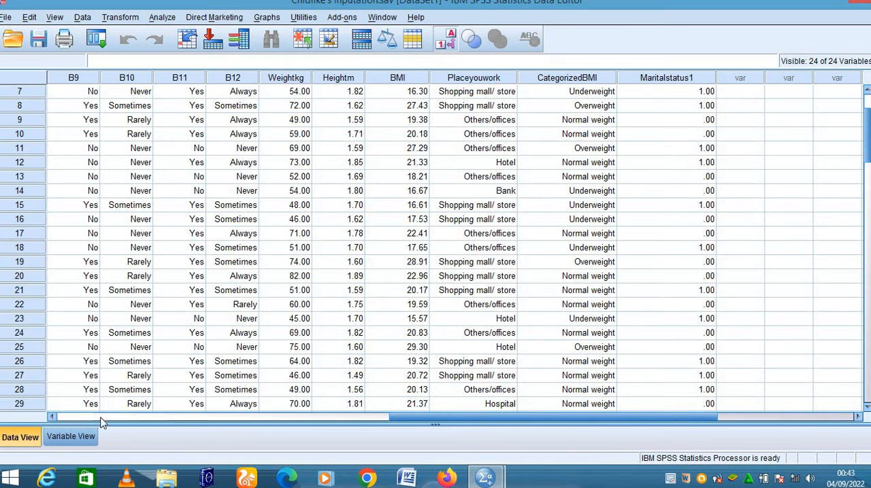
pyautogui.click(66, 436)
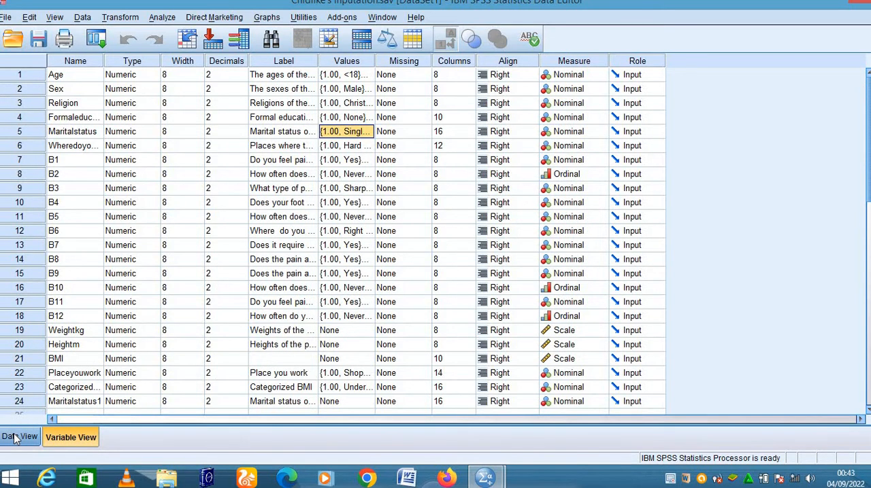
pyautogui.click(16, 438)
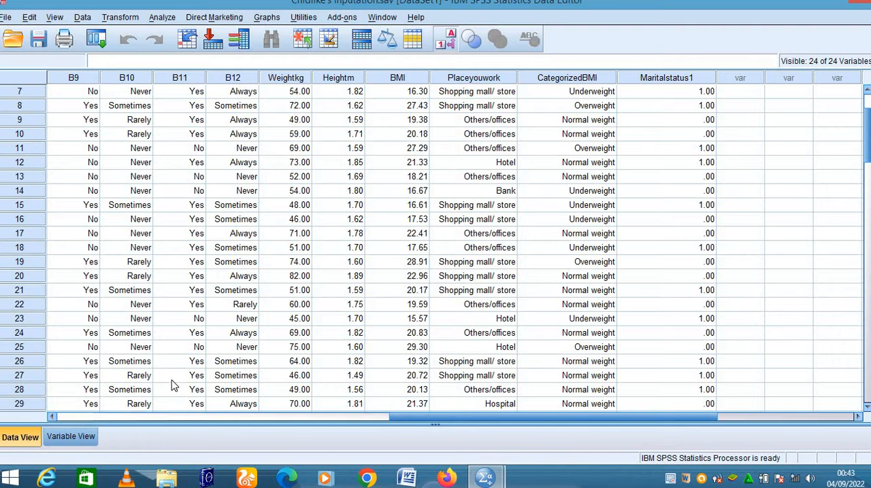
pyautogui.click(67, 435)
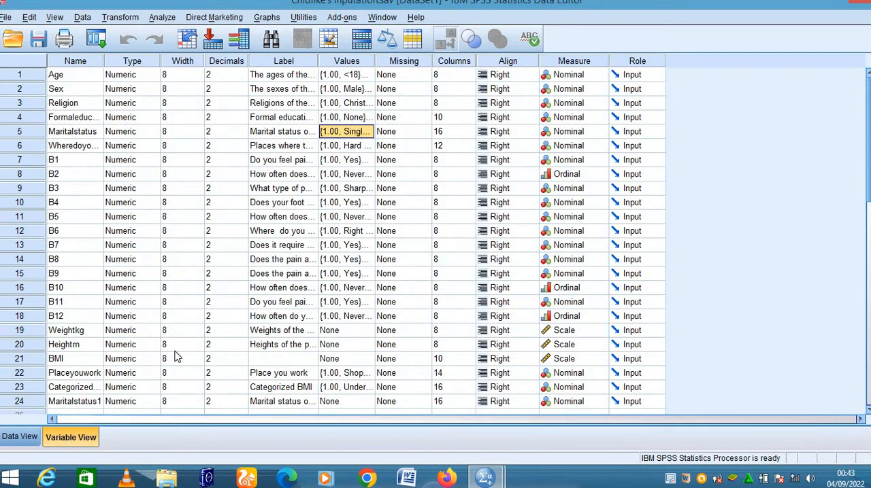
pyautogui.scroll(-4, 264, 298)
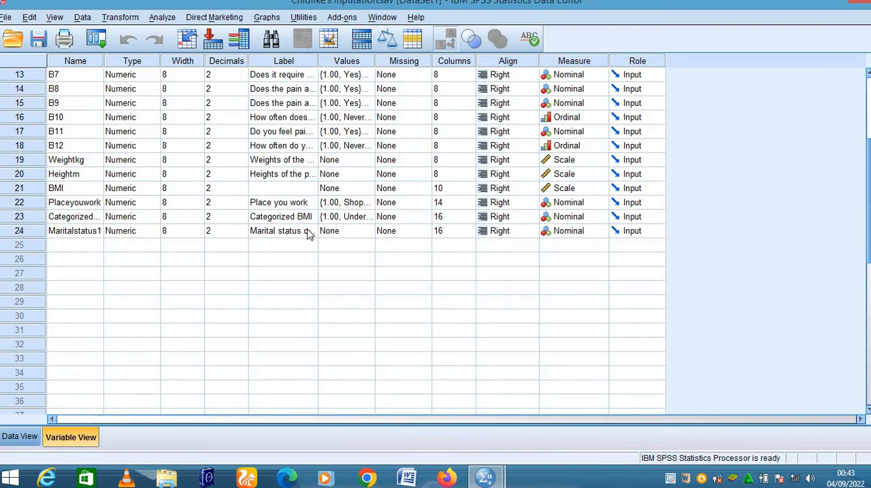
pyautogui.click(94, 233)
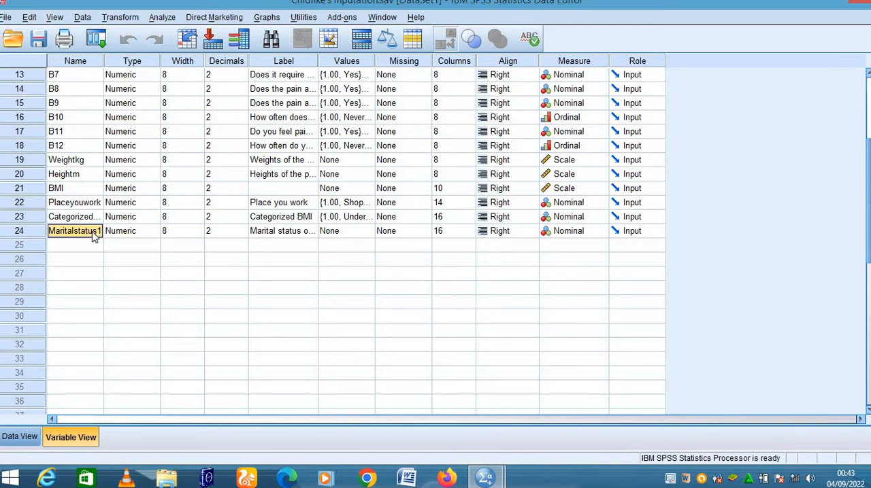
pyautogui.press('BackSpace')
pyautogui.write('Singl')
pyautogui.press('BackSpace')
pyautogui.press('BackSpace')
pyautogui.press('BackSpace')
pyautogui.press('BackSpace')
# - Replace the label of the Maritalstatus1 variable with "Single & Widower"
pyautogui.click(299, 233)
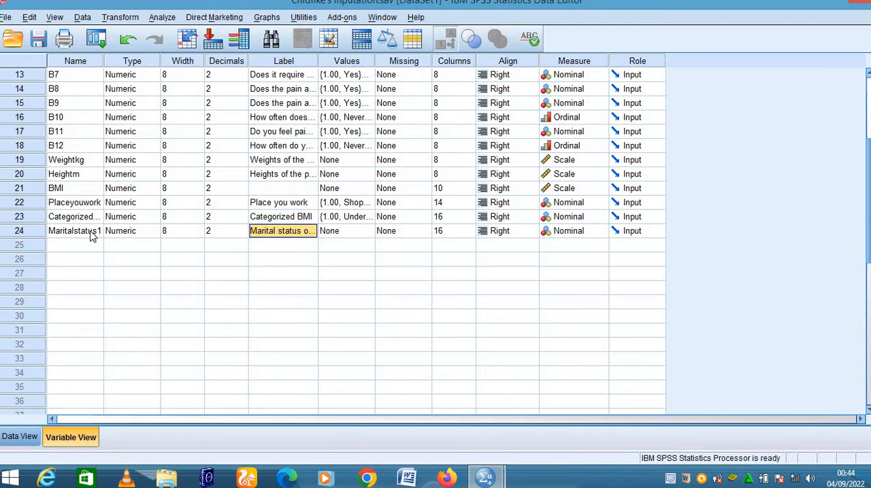
pyautogui.doubleClick(266, 227)
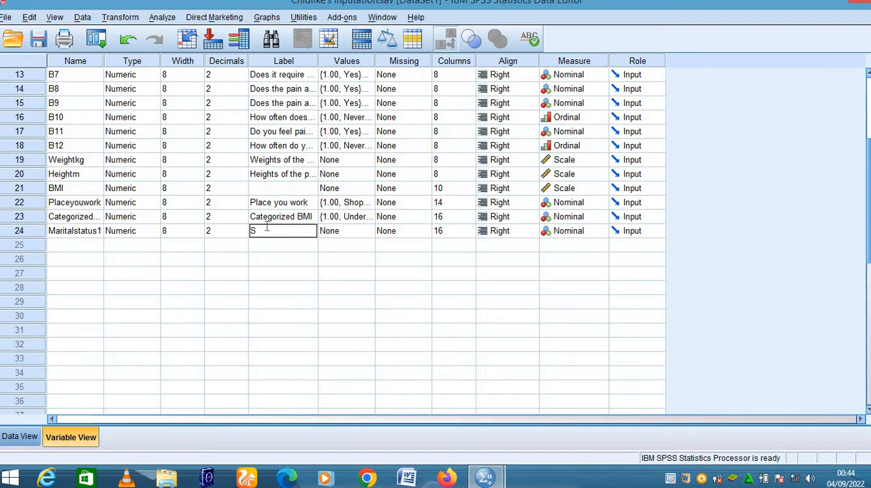
pyautogui.write('Single')
pyautogui.write('& Widower')
pyautogui.click(88, 244)
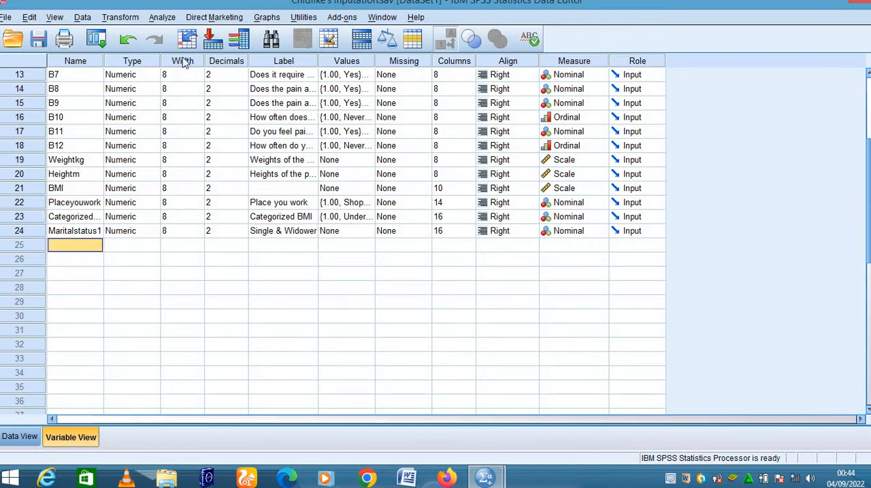
# - Set up another recode of Maritalstatus into a different variable, with output name Maritalstatus2 and label "Married & Widower"
pyautogui.click(130, 19)
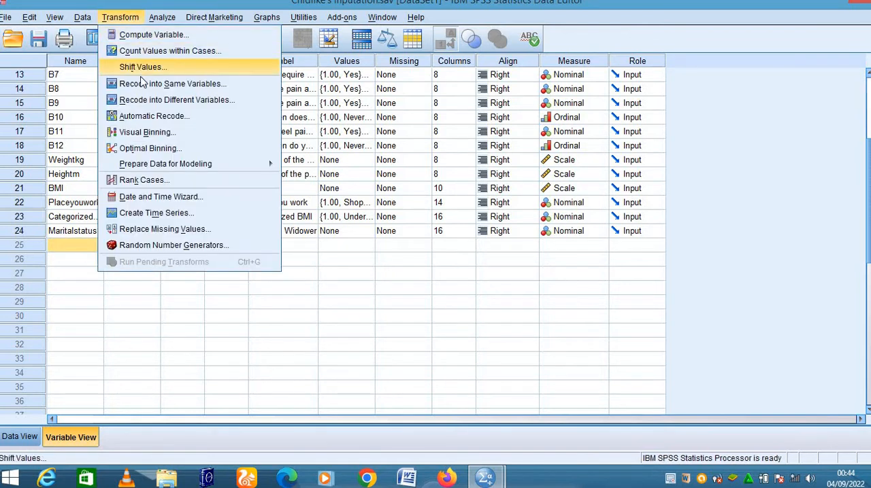
pyautogui.click(146, 102)
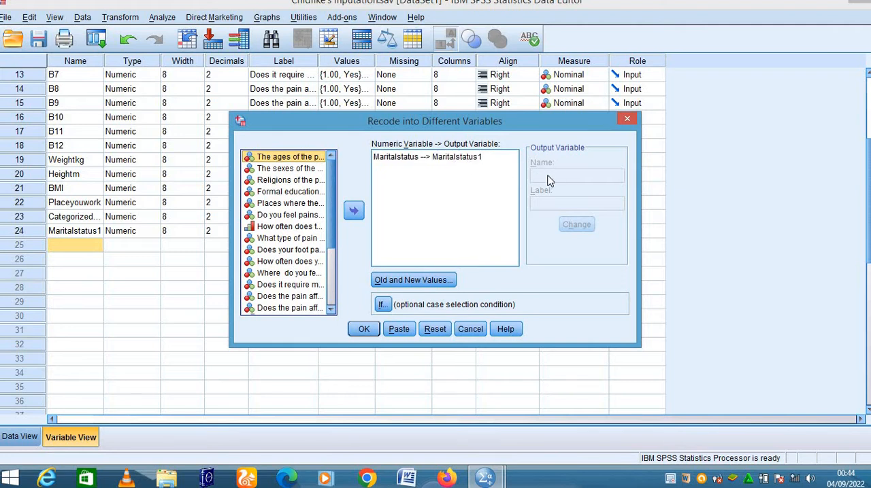
pyautogui.click(456, 157)
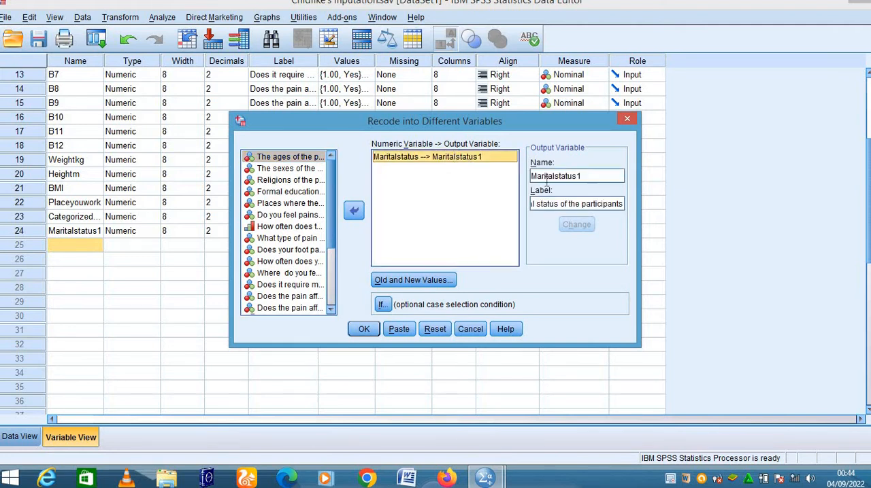
pyautogui.doubleClick(591, 178)
pyautogui.click(586, 176)
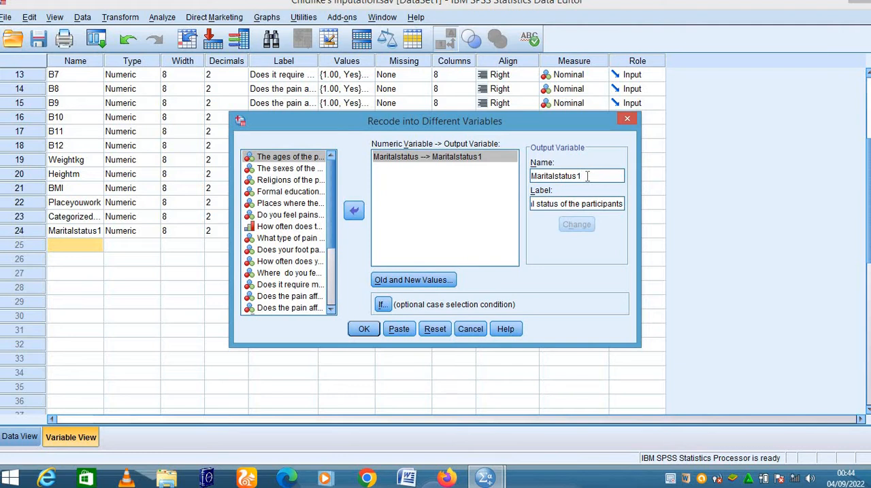
pyautogui.press('BackSpace')
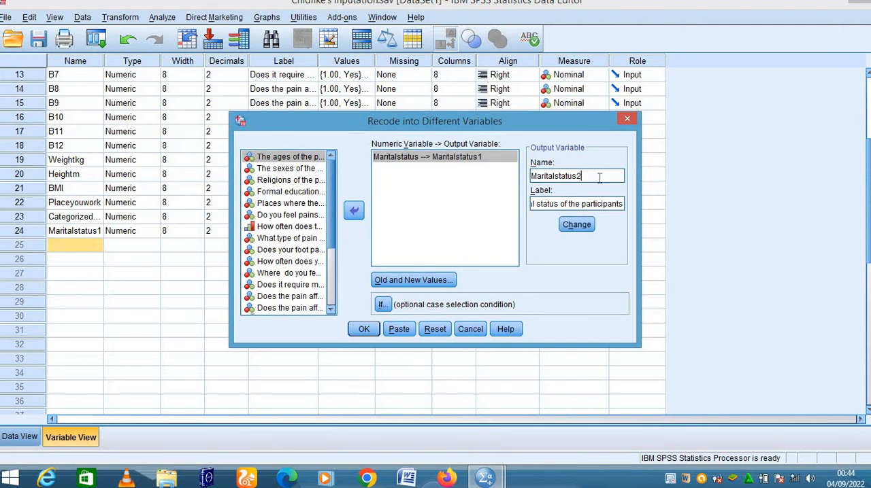
pyautogui.tripleClick(619, 204)
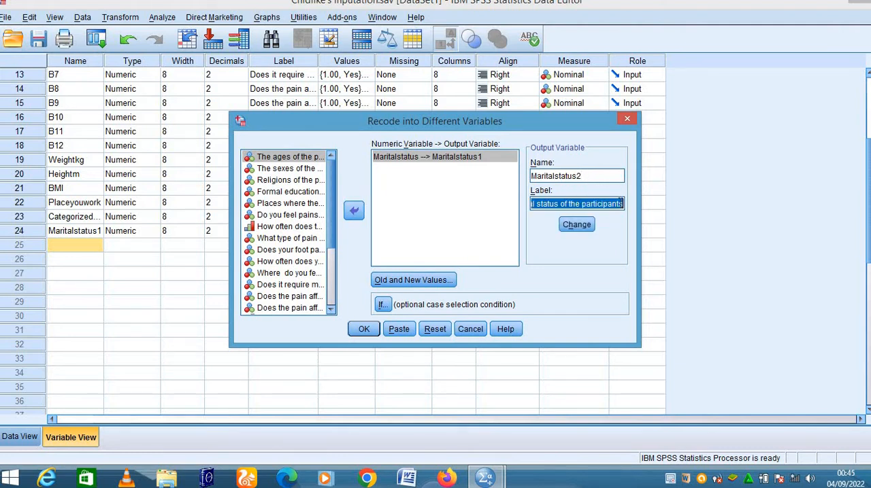
pyautogui.press('BackSpace')
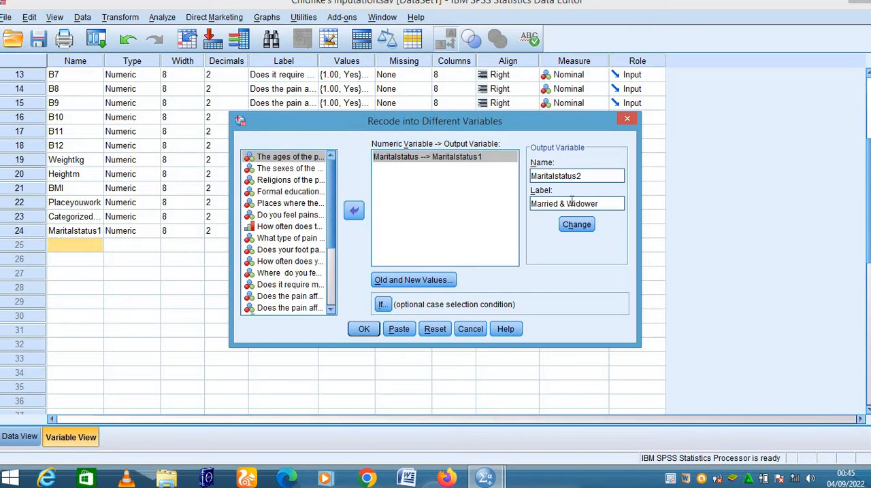
pyautogui.click(576, 224)
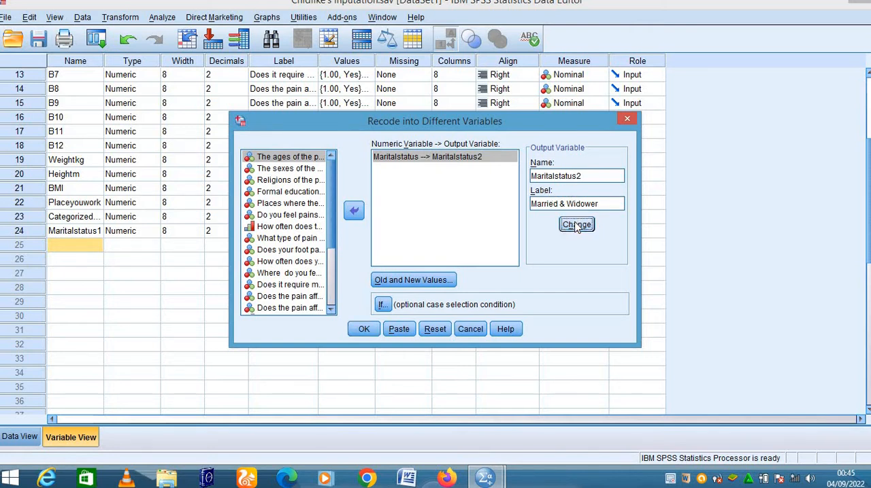
# - Change the Maritalstatus2 recode rule for old value 1 so that it maps to new value 0
pyautogui.click(409, 280)
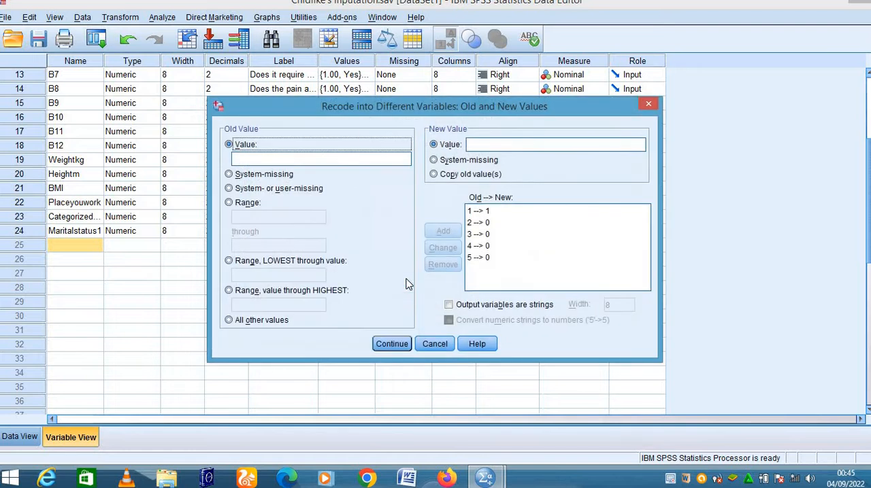
pyautogui.click(489, 212)
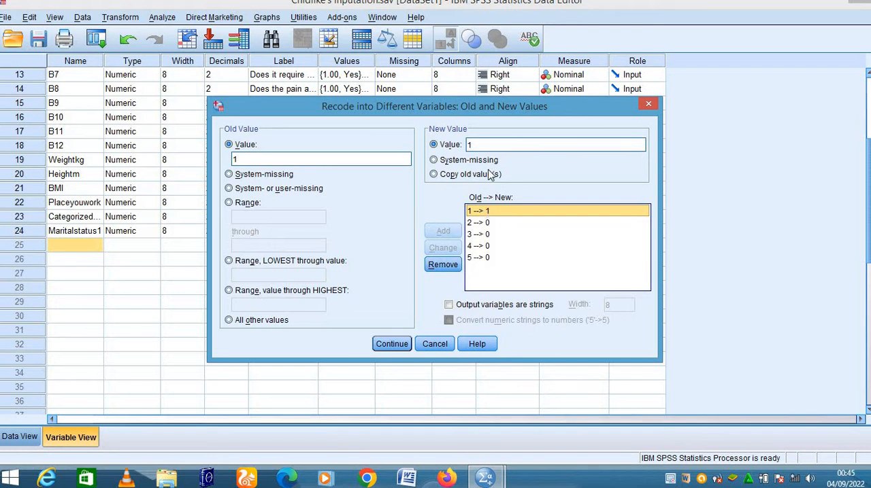
pyautogui.doubleClick(484, 144)
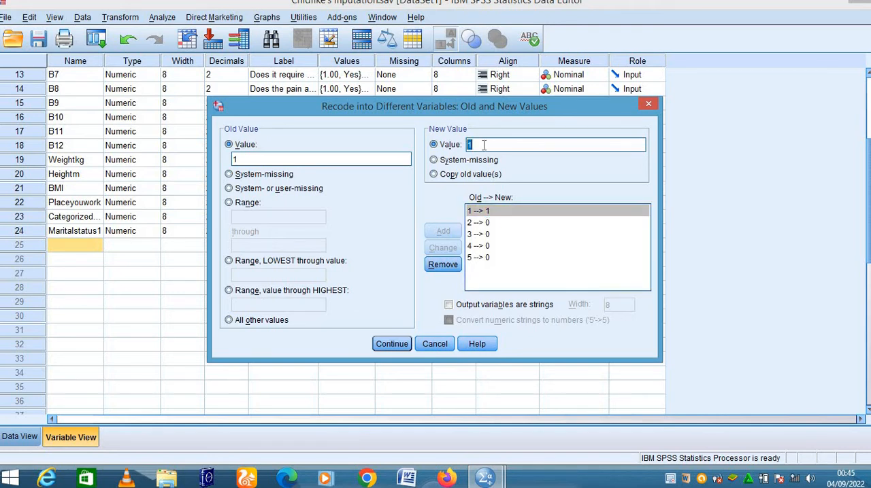
pyautogui.press('BackSpace')
pyautogui.write('0')
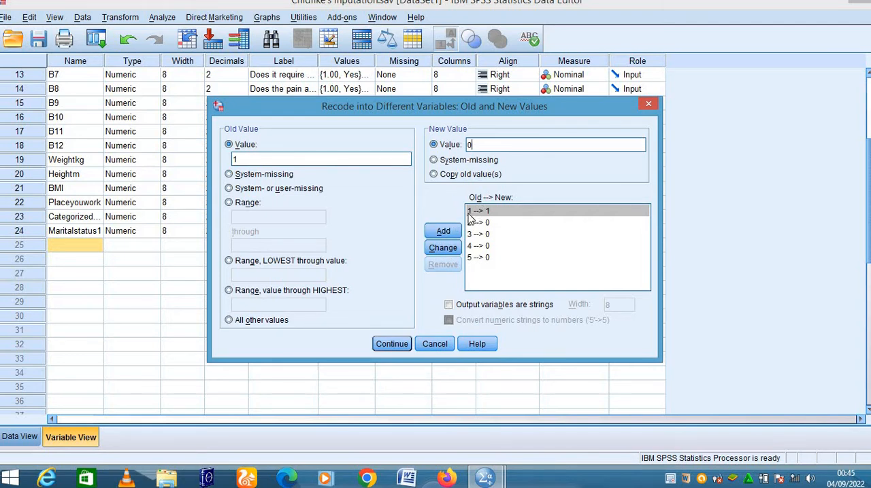
pyautogui.click(444, 231)
pyautogui.click(552, 196)
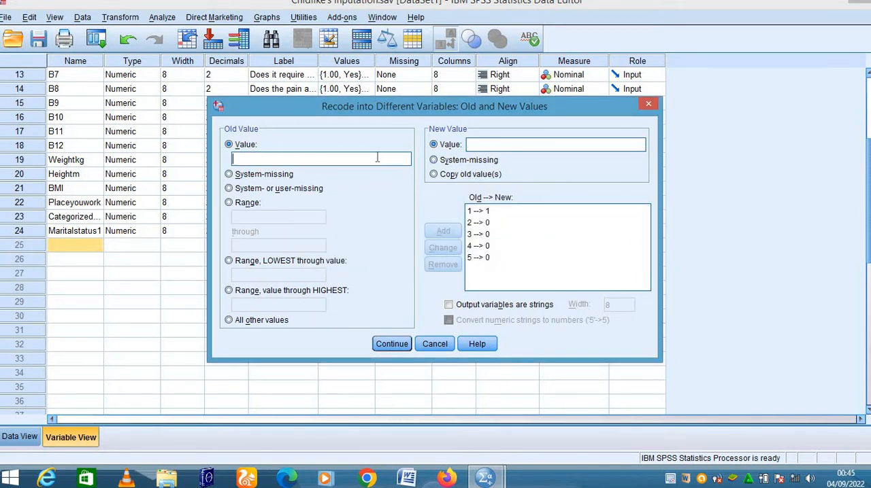
pyautogui.write('1')
pyautogui.click(476, 213)
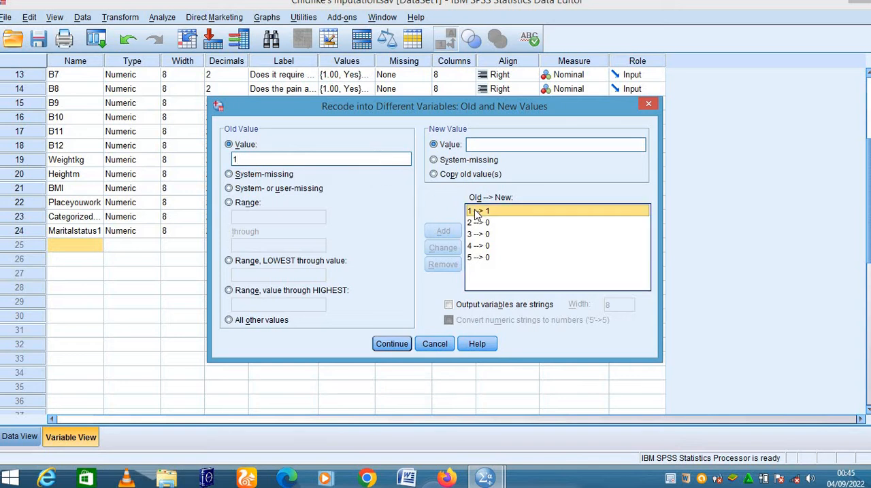
pyautogui.doubleClick(488, 144)
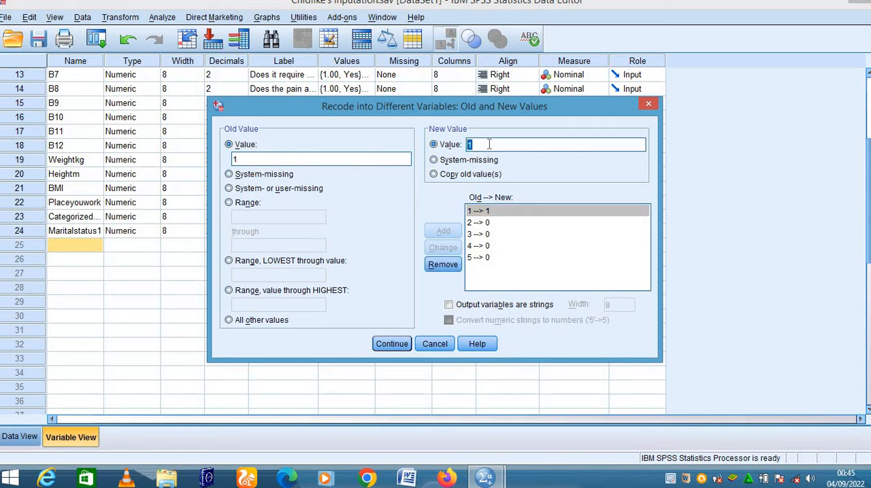
pyautogui.press('BackSpace')
pyautogui.write('0')
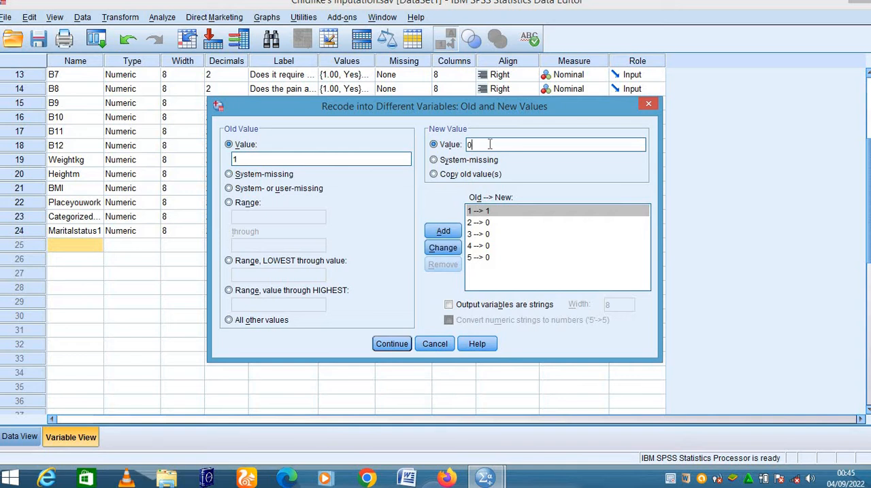
pyautogui.click(449, 251)
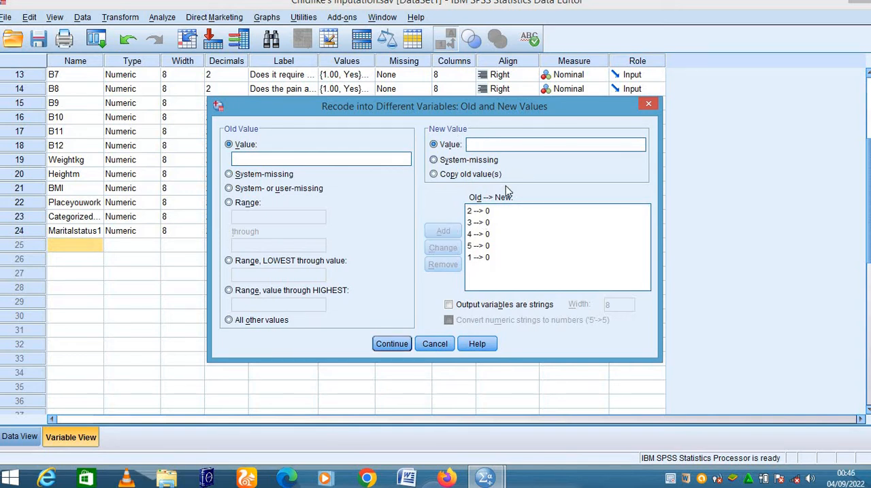
# - Change the recode rule for old value 2 to new value 1, then run the recode and put the output window away
pyautogui.click(479, 212)
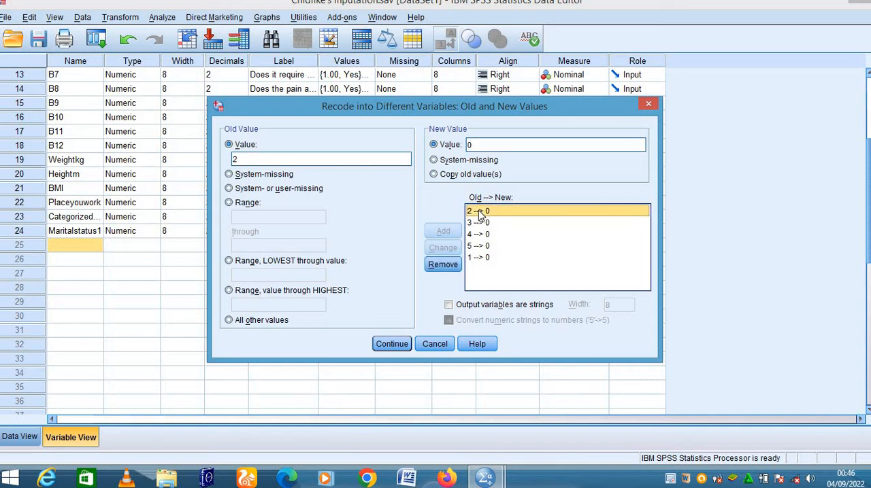
pyautogui.doubleClick(483, 145)
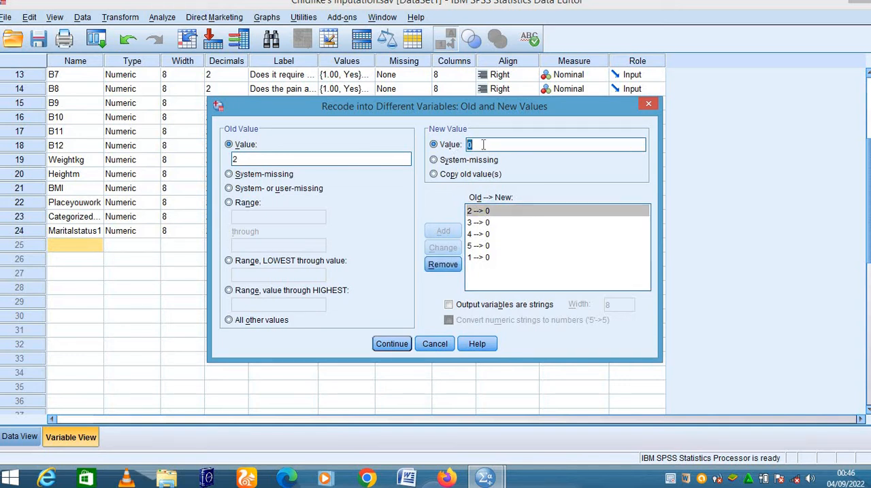
pyautogui.press('BackSpace')
pyautogui.write('1')
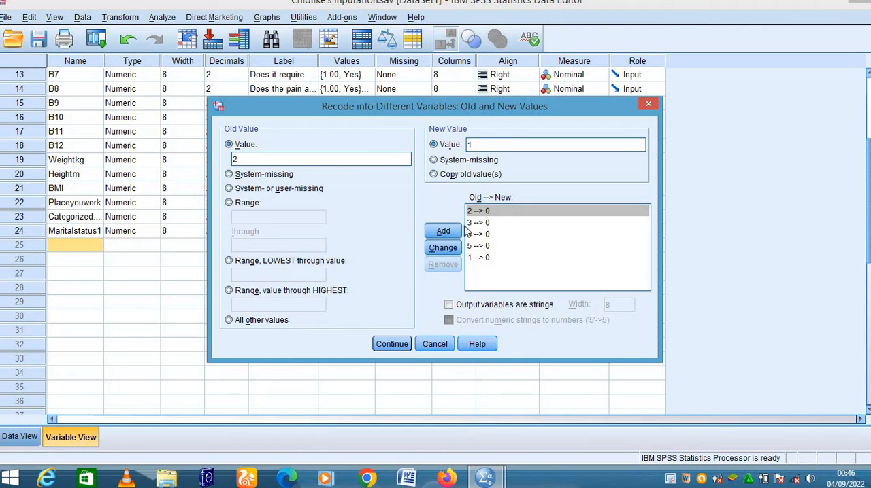
pyautogui.click(443, 247)
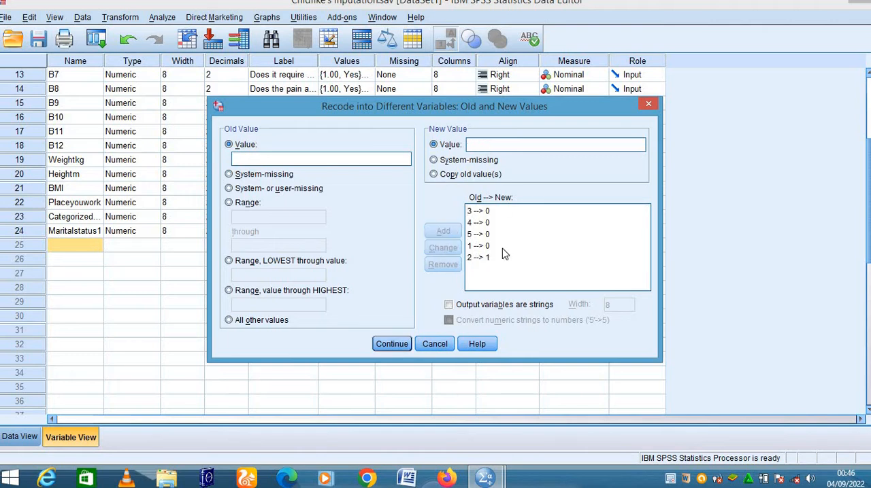
pyautogui.click(390, 344)
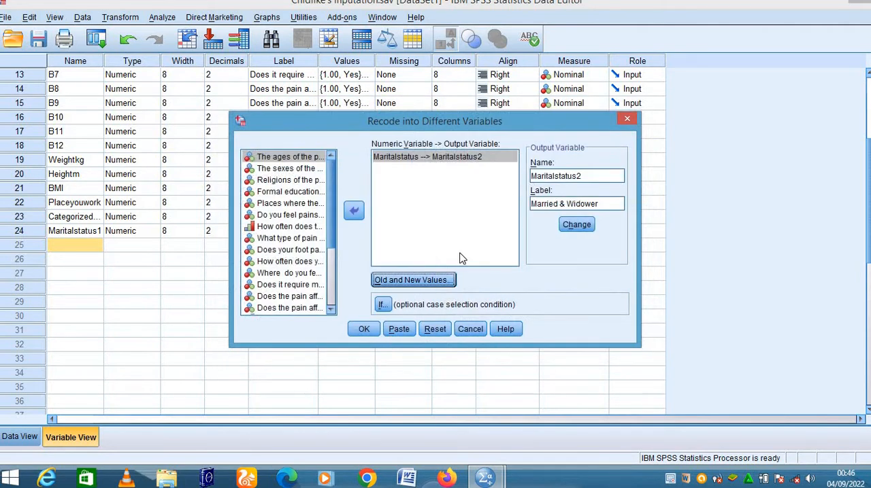
pyautogui.click(364, 330)
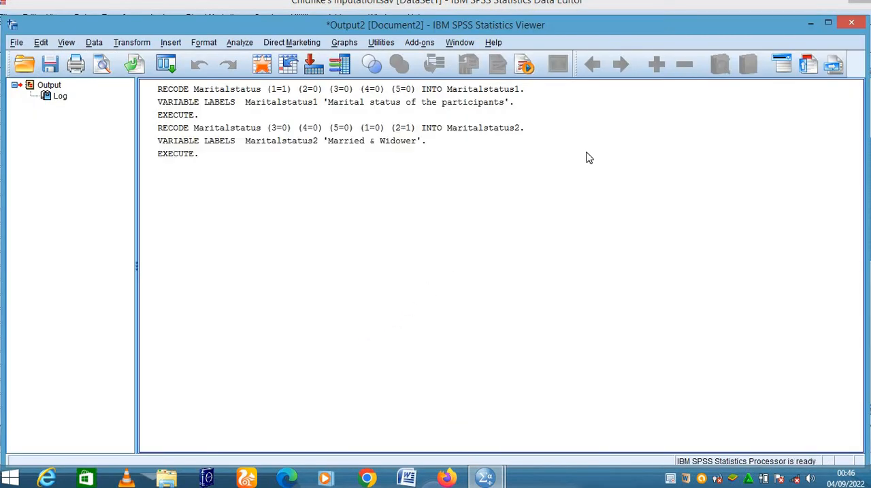
pyautogui.click(811, 24)
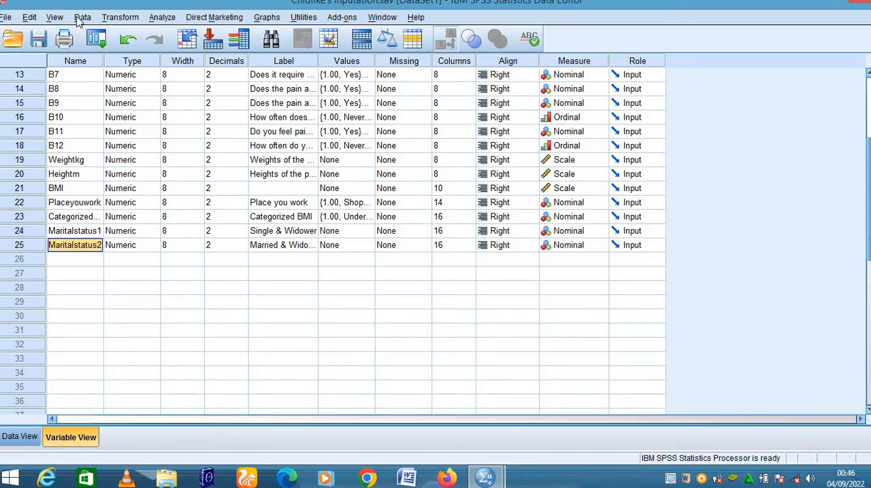
# - Set up a recode of Maritalstatus into Maritalstatus3 with label "Divorced & Widower", and open its old and new values
pyautogui.click(134, 19)
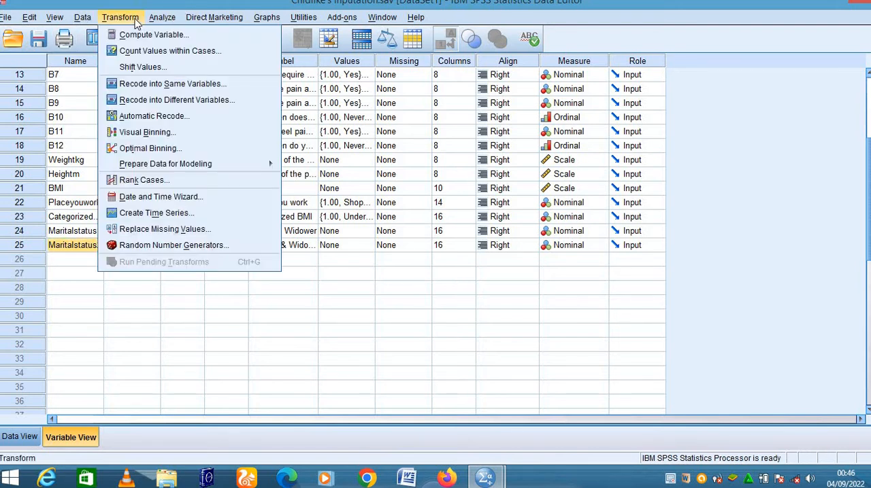
pyautogui.click(143, 101)
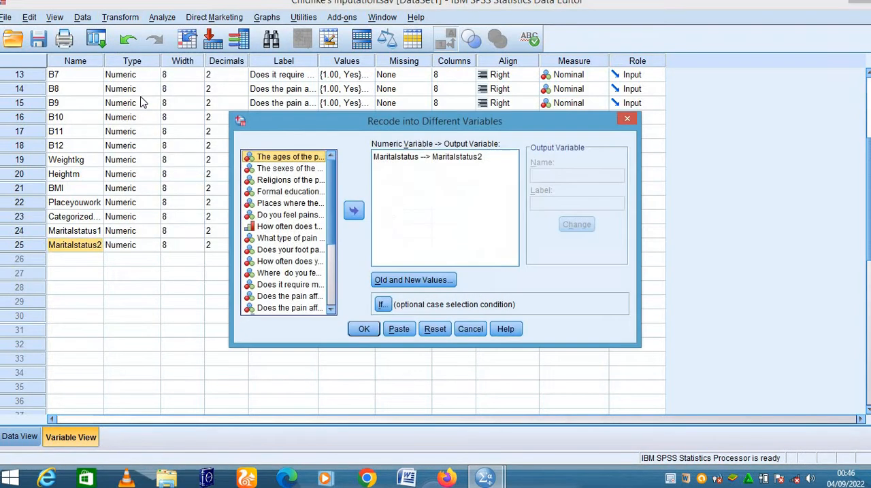
pyautogui.click(463, 158)
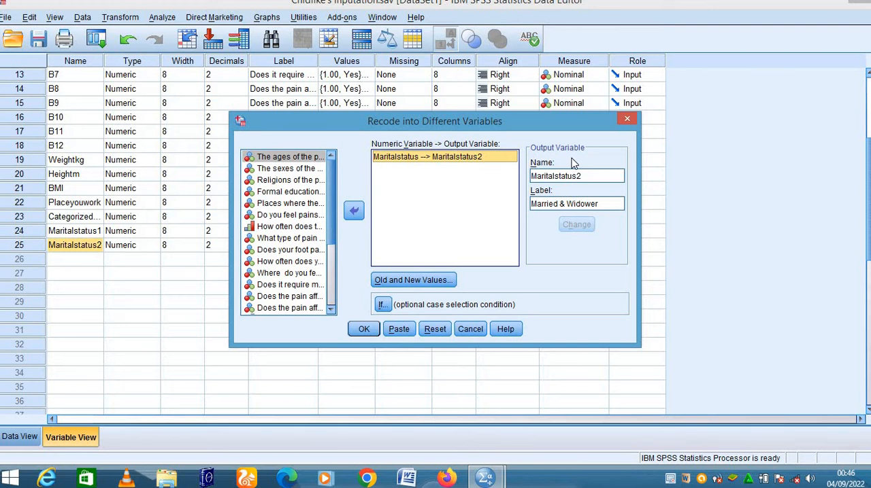
pyautogui.doubleClick(587, 176)
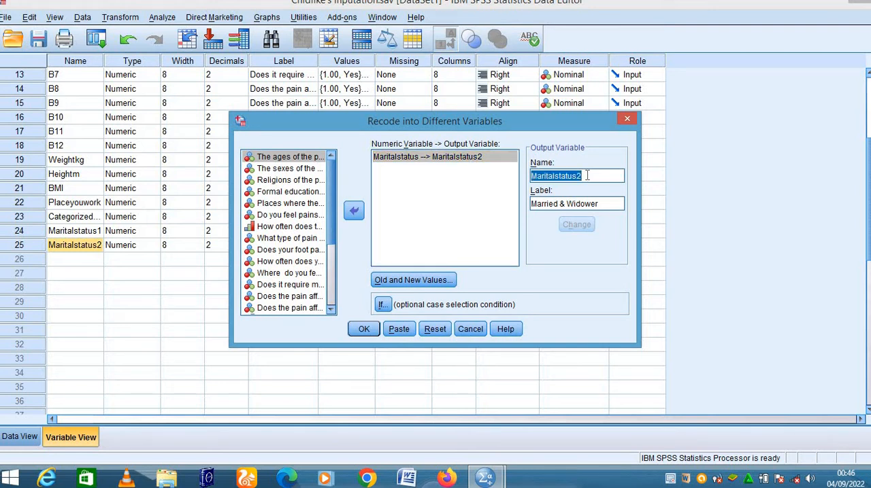
pyautogui.click(586, 175)
pyautogui.press('BackSpace')
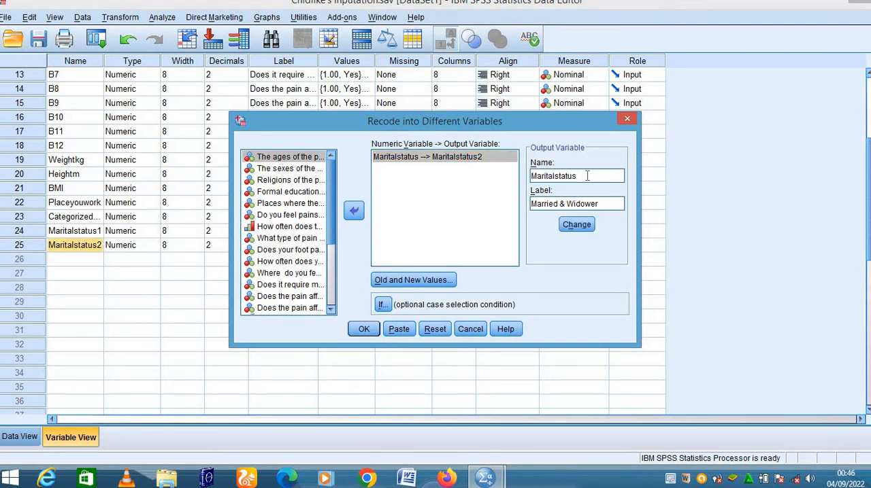
pyautogui.write('3')
pyautogui.press('Tab')
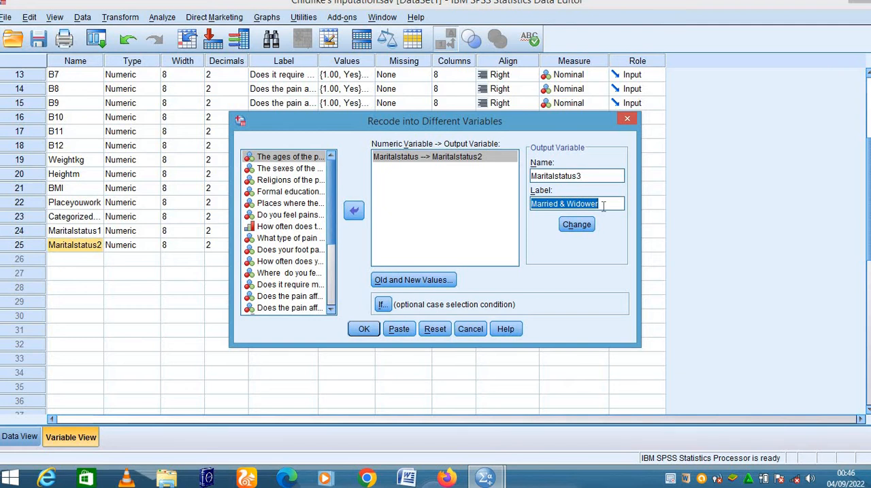
pyautogui.press('BackSpace')
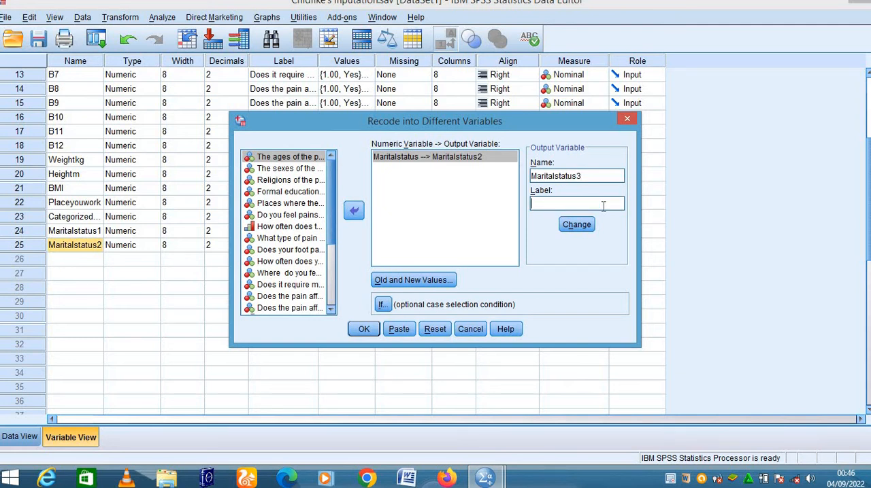
pyautogui.write('Divorced & W')
pyautogui.write('idower')
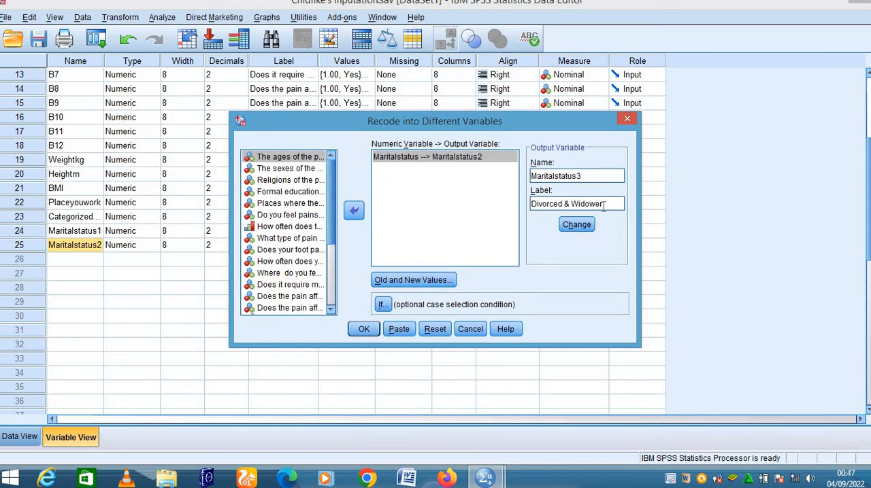
pyautogui.click(577, 225)
pyautogui.click(403, 284)
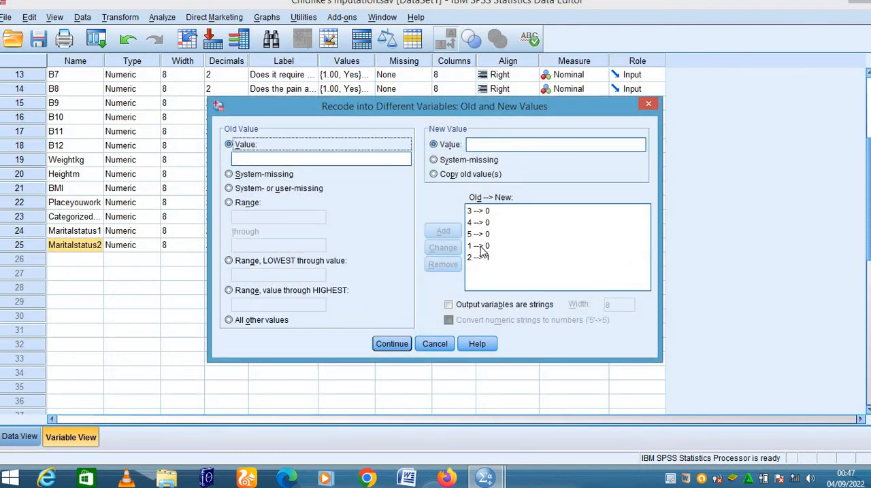
# - Try to add a recode rule mapping old value 2 to new value 0
pyautogui.click(481, 257)
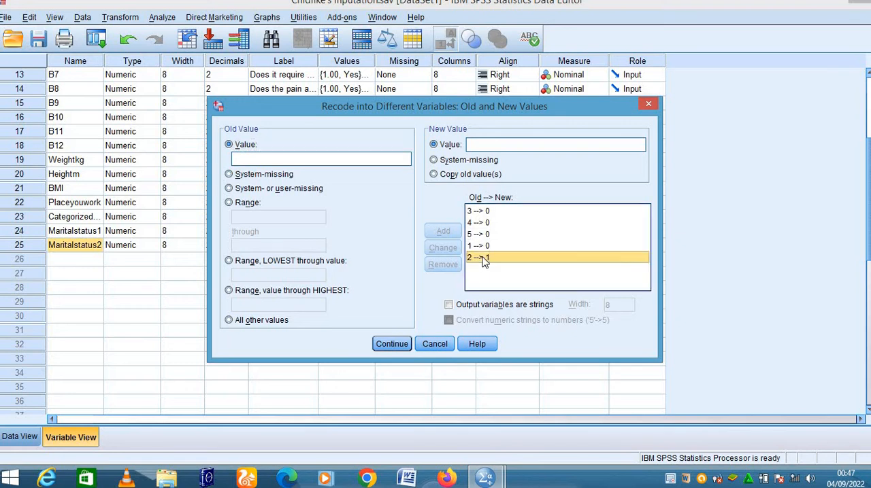
pyautogui.doubleClick(480, 144)
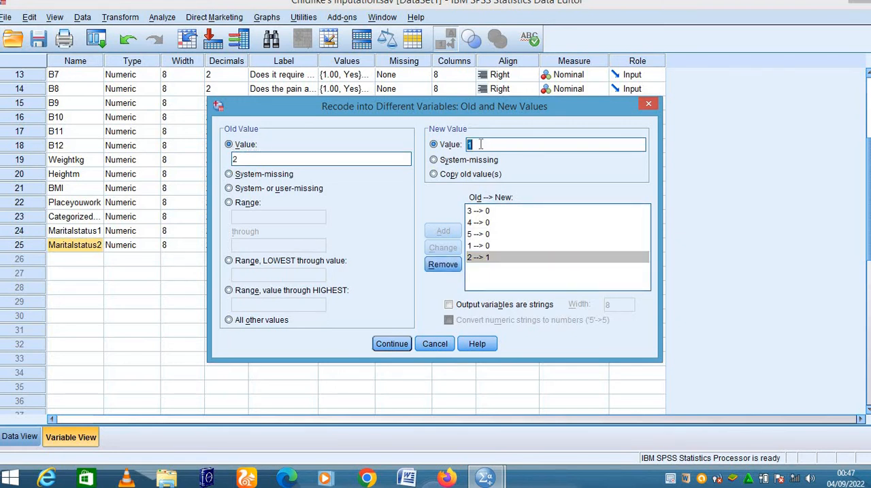
pyautogui.press('BackSpace')
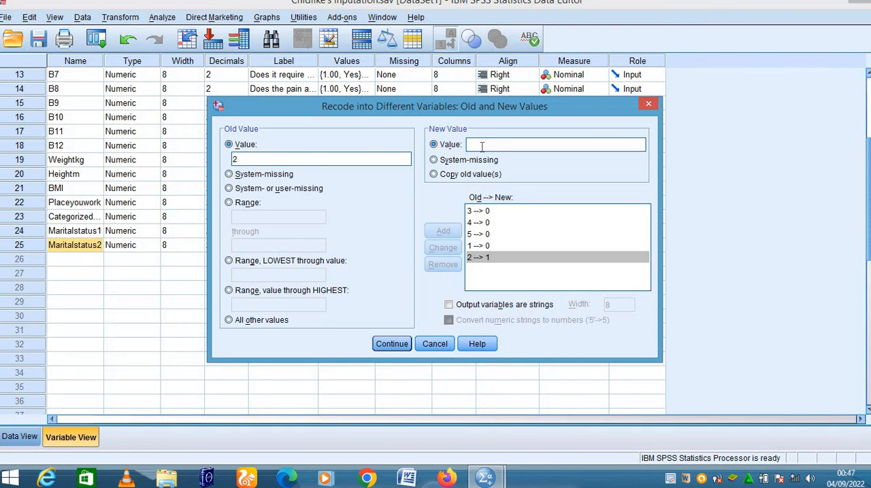
pyautogui.write('0')
pyautogui.click(446, 234)
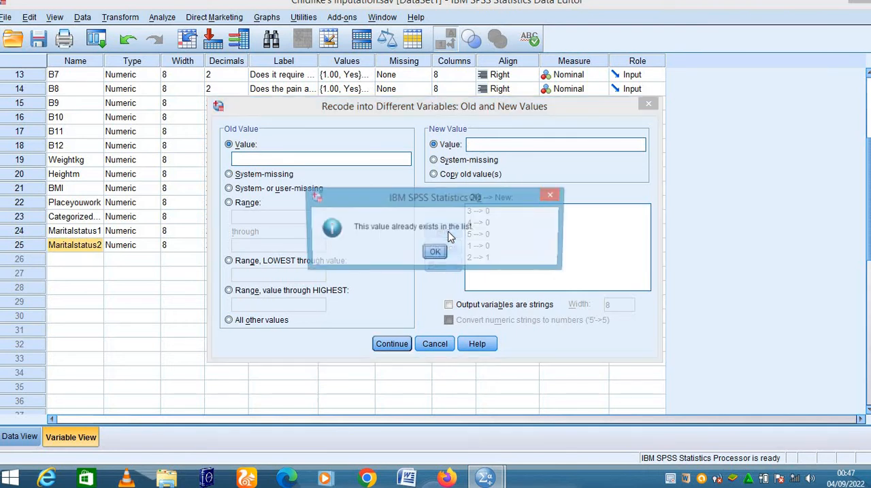
pyautogui.click(551, 196)
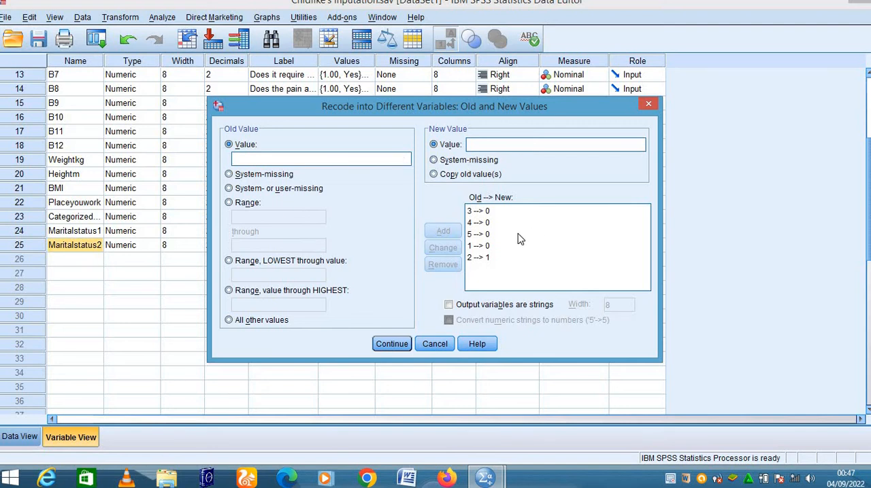
# - Change the Maritalstatus3 recode rule for old value 2 so that it maps to new value 0
pyautogui.click(485, 257)
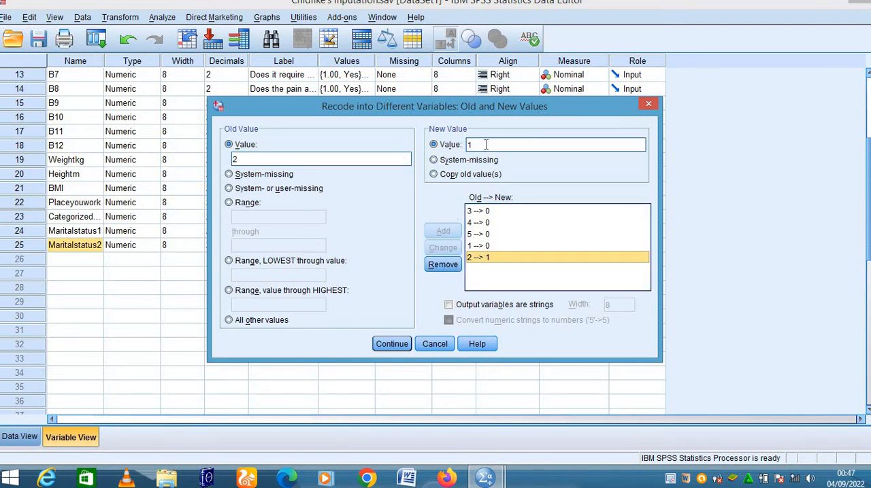
pyautogui.click(295, 160)
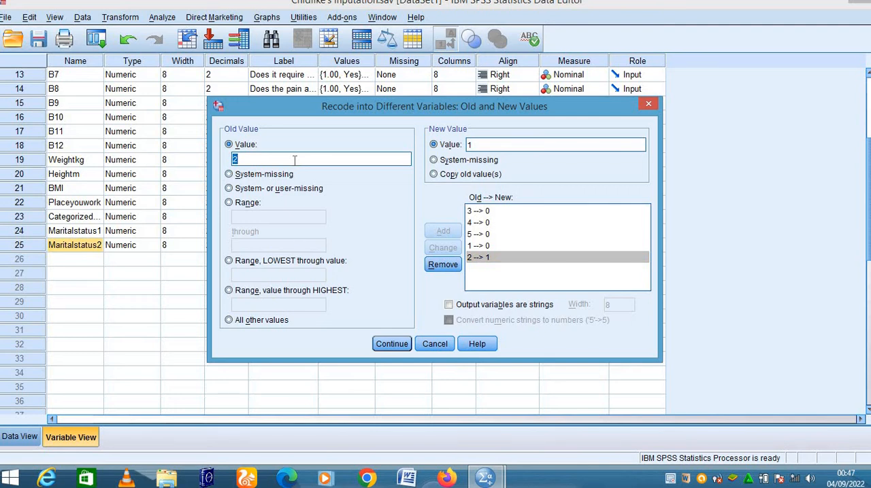
pyautogui.press('BackSpace')
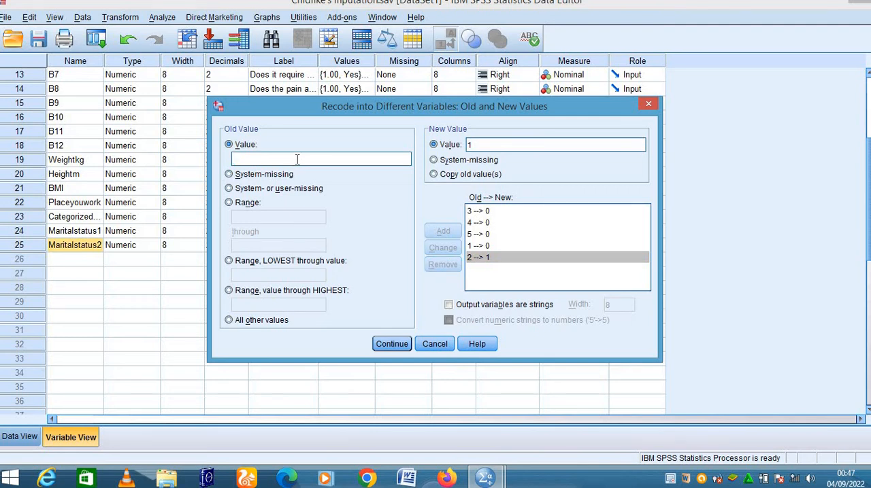
pyautogui.write('2')
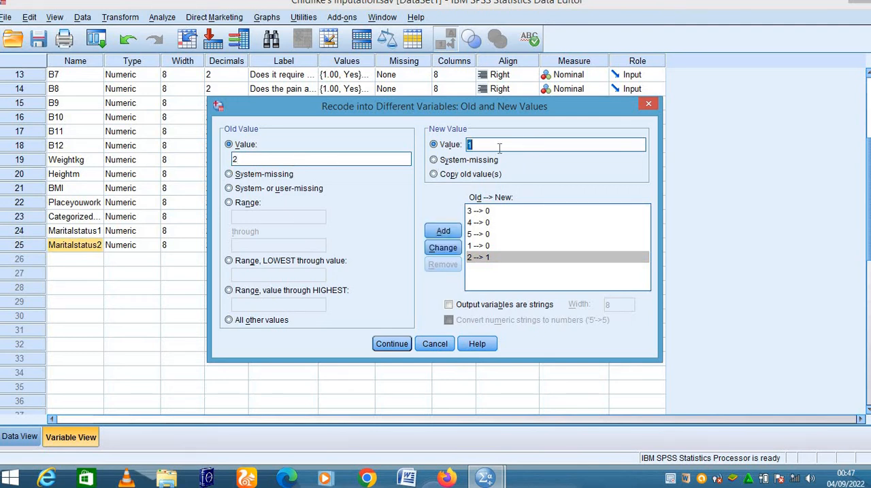
pyautogui.press('BackSpace')
pyautogui.write('0')
pyautogui.click(440, 248)
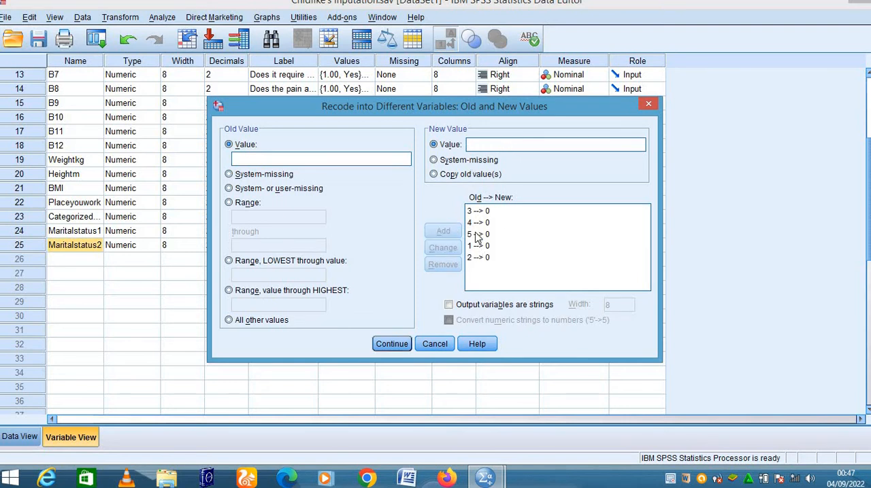
# - Change the Maritalstatus3 recode rule for old value 3 so that it maps to new value 1
pyautogui.click(478, 214)
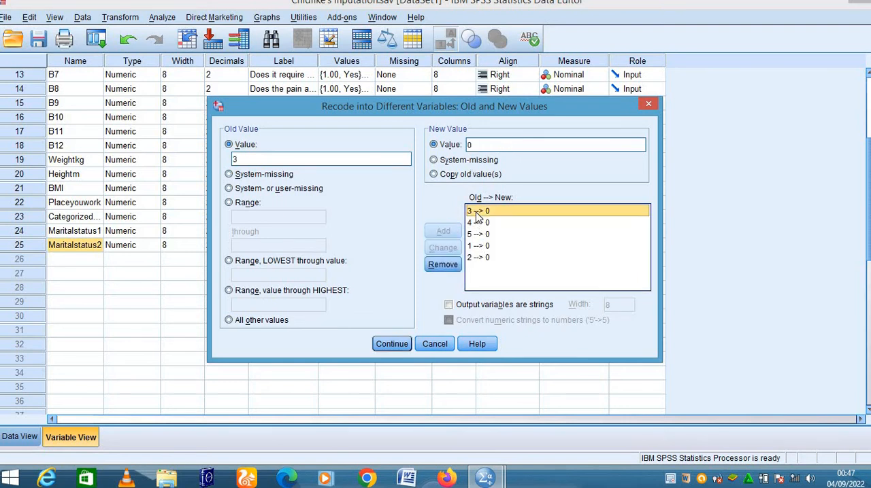
pyautogui.doubleClick(490, 145)
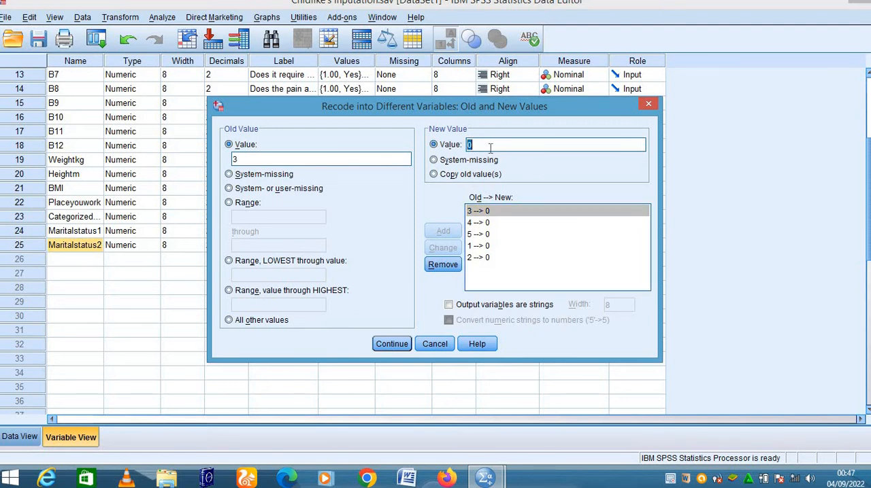
pyautogui.press('BackSpace')
pyautogui.write('1')
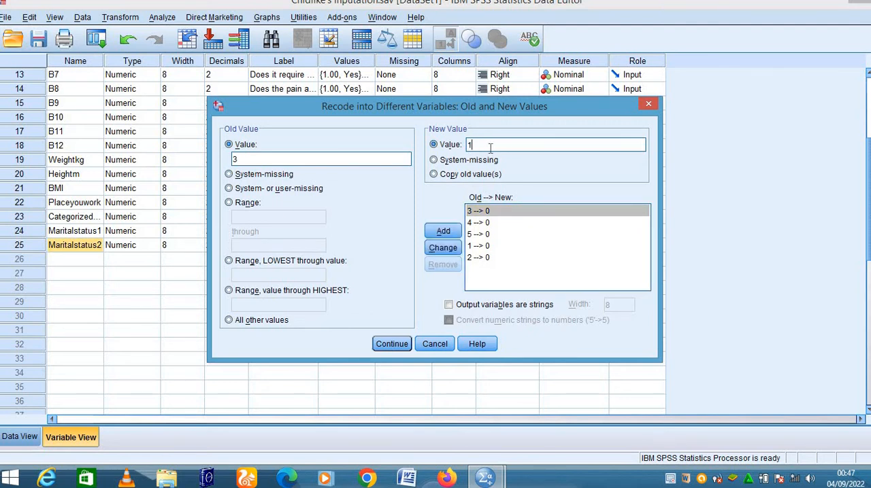
pyautogui.click(442, 250)
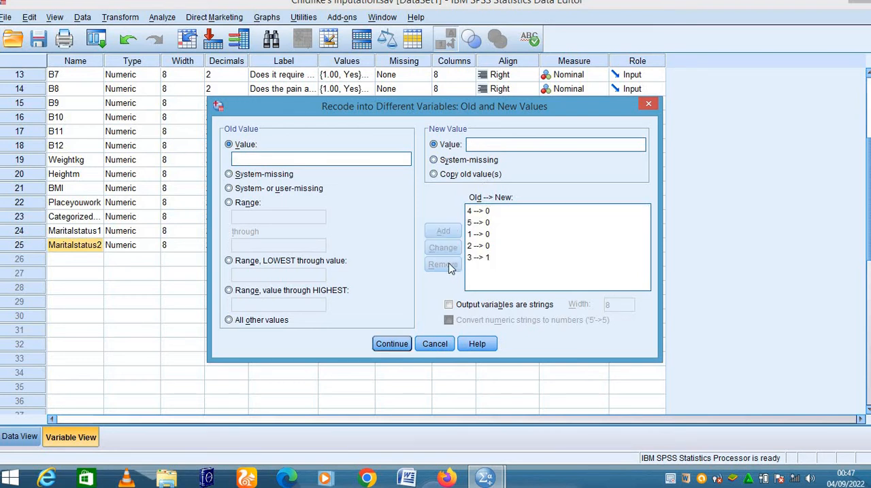
# - Accept the value rules, run the Maritalstatus3 recode and return to the data editor window
pyautogui.click(390, 344)
pyautogui.click(364, 330)
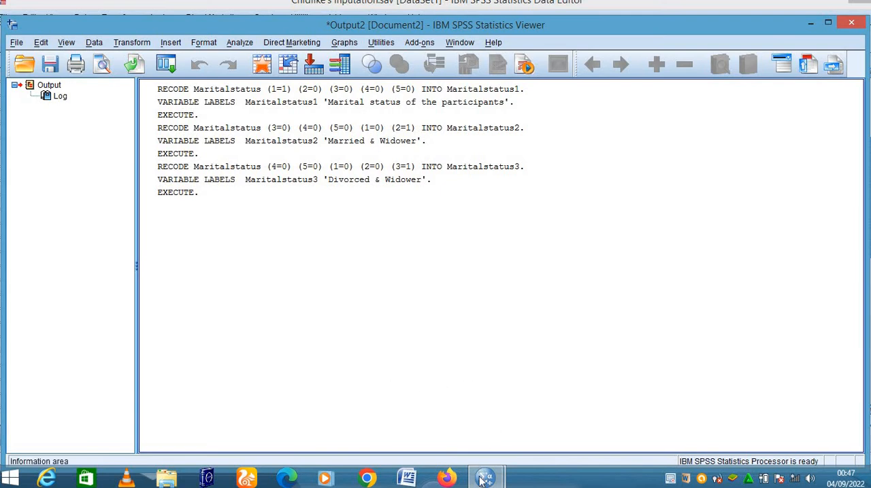
pyautogui.moveTo(483, 480)
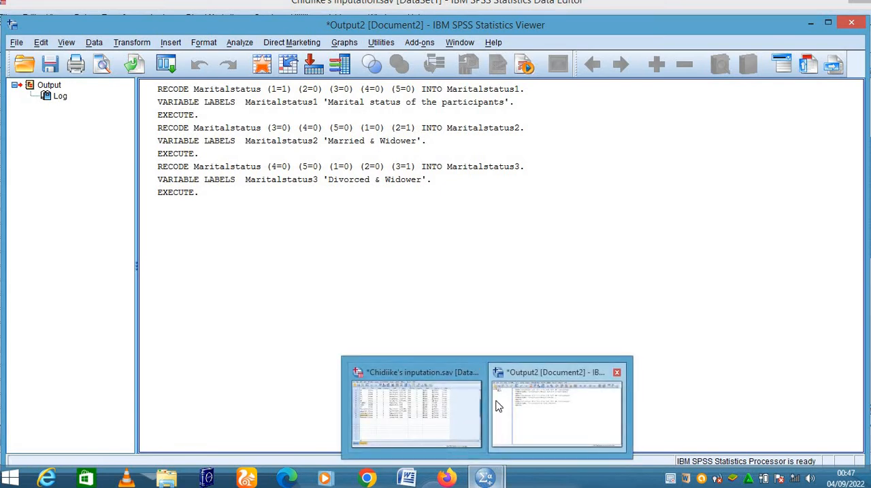
pyautogui.click(395, 413)
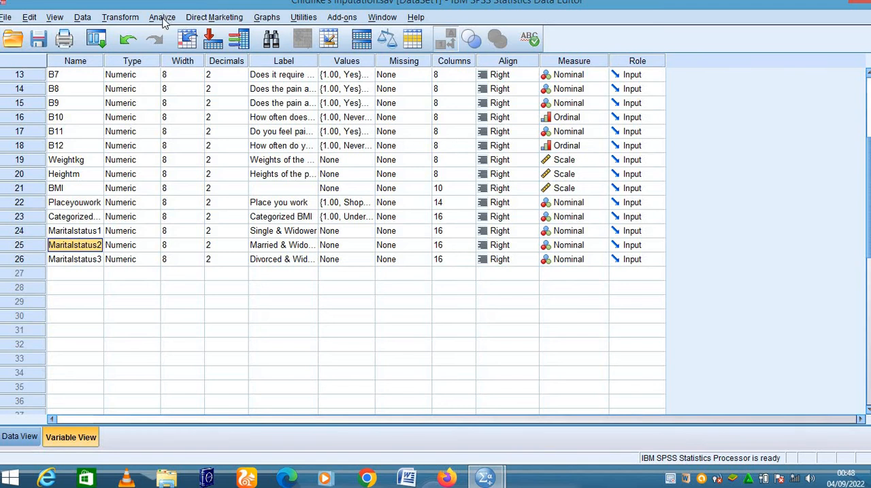
# - Set up another recode of Maritalstatus into a different variable, with output name Maritalstatus4 and label "Widow & Widower"
pyautogui.click(123, 19)
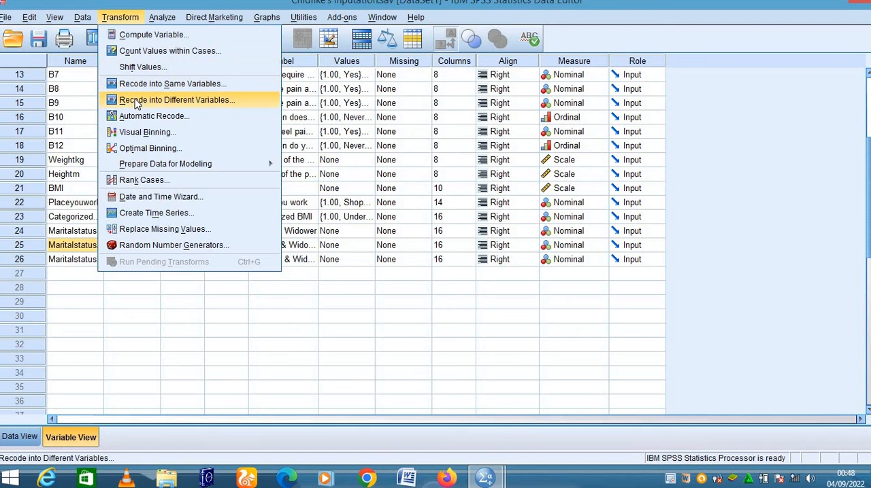
pyautogui.click(136, 102)
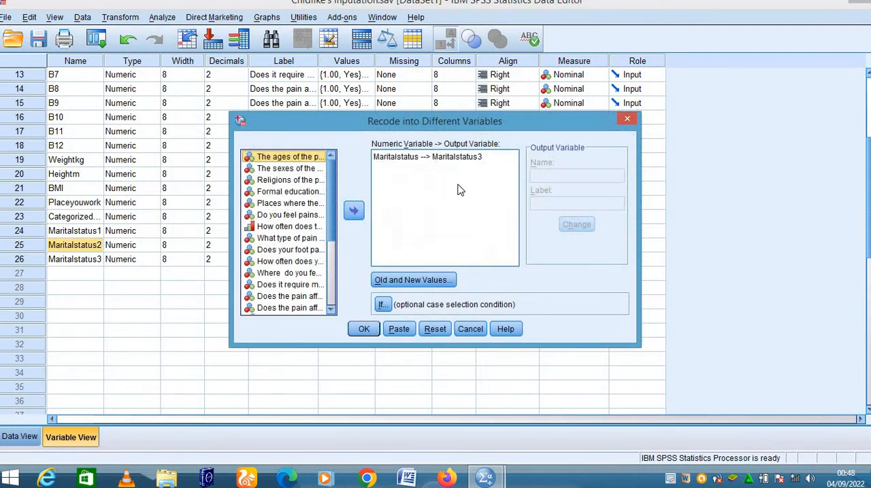
pyautogui.click(472, 158)
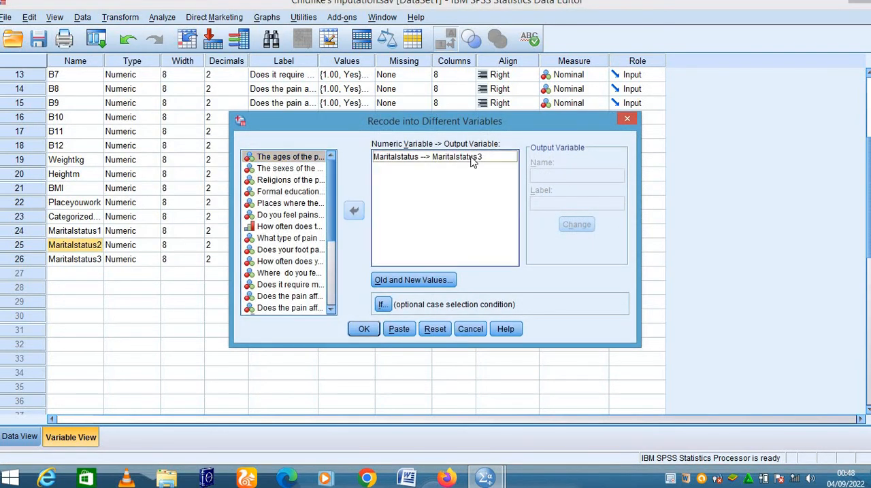
pyautogui.click(591, 175)
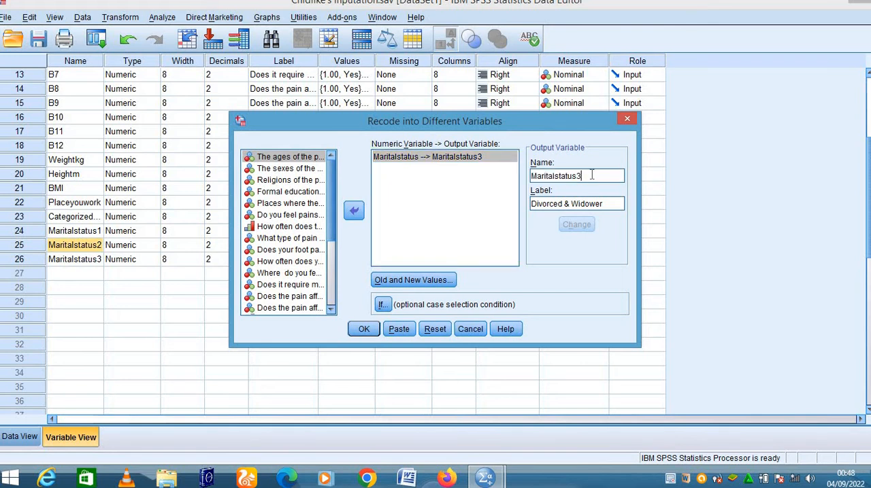
pyautogui.press('BackSpace')
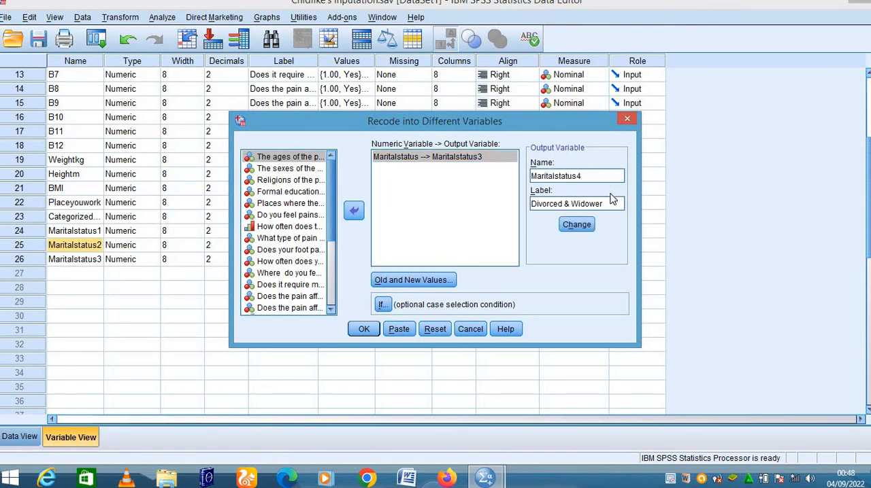
pyautogui.doubleClick(563, 204)
pyautogui.press('BackSpace')
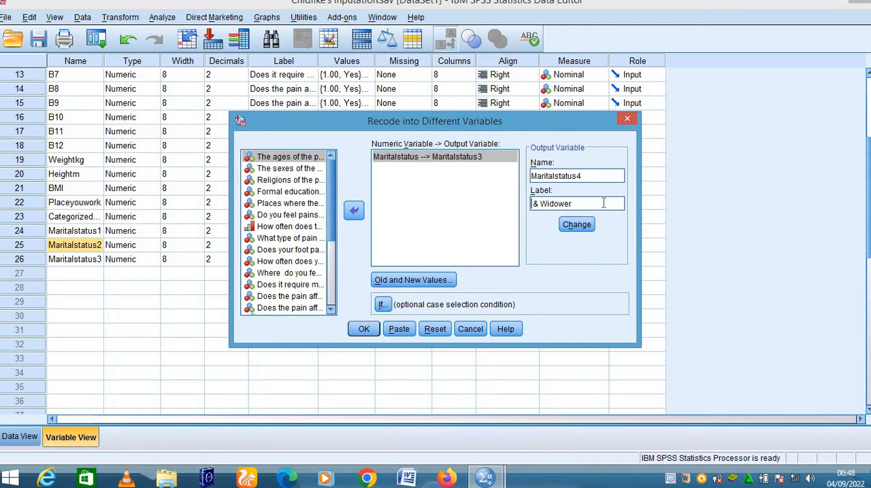
pyautogui.write('Widow')
pyautogui.click(575, 225)
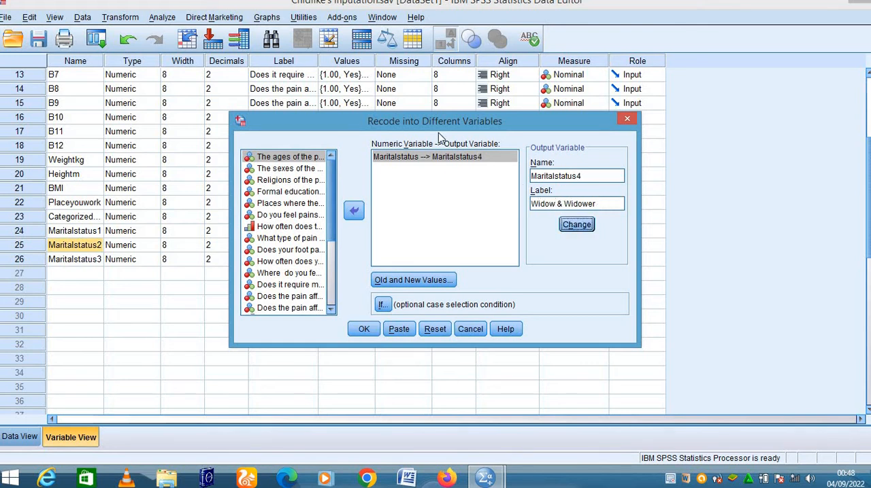
# - Change the Maritalstatus4 recode rule for old value 3 so that it maps to new value 0
pyautogui.click(412, 283)
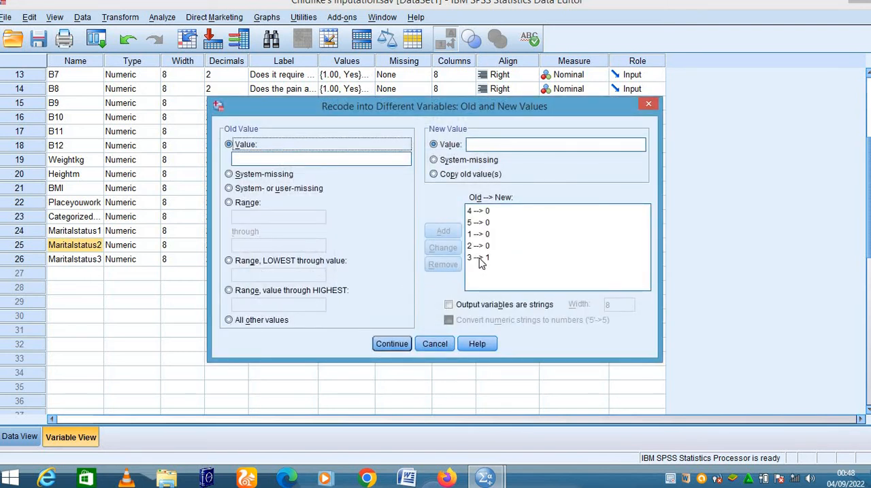
pyautogui.click(479, 258)
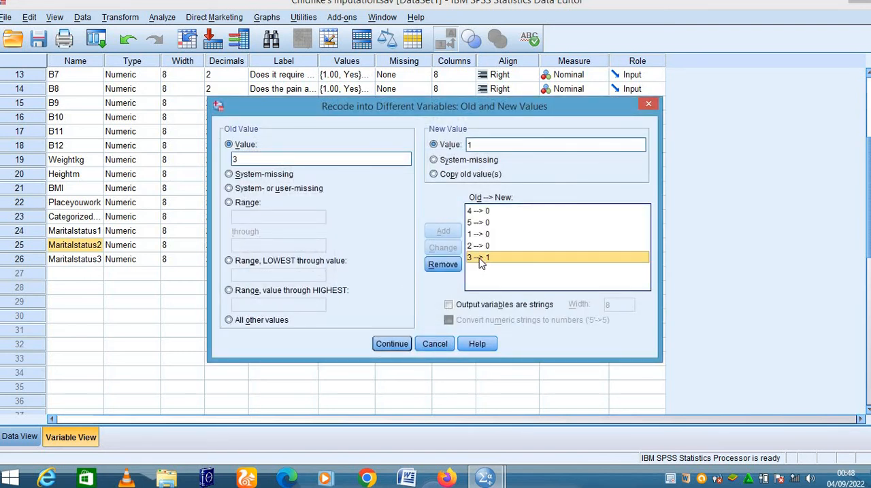
pyautogui.doubleClick(482, 144)
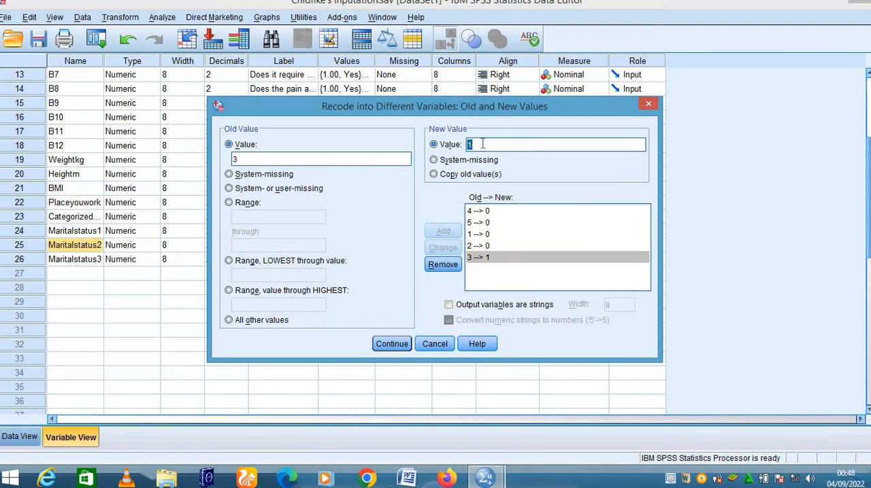
pyautogui.press('BackSpace')
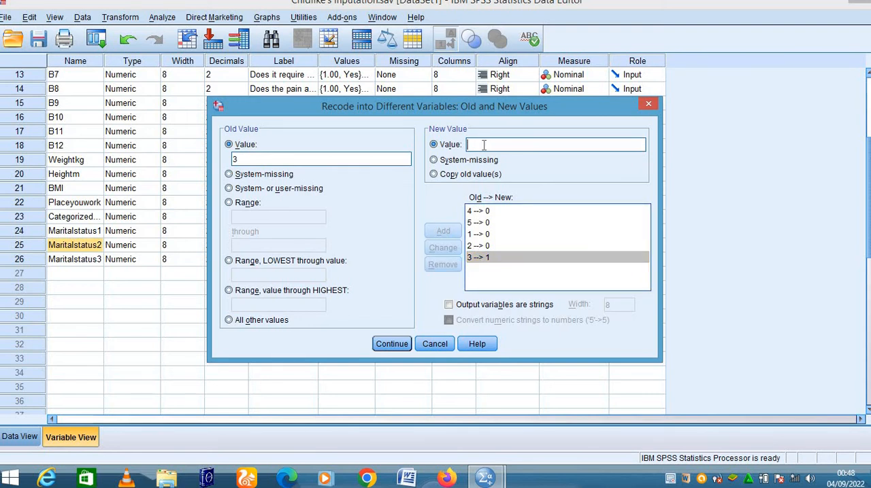
pyautogui.write('0')
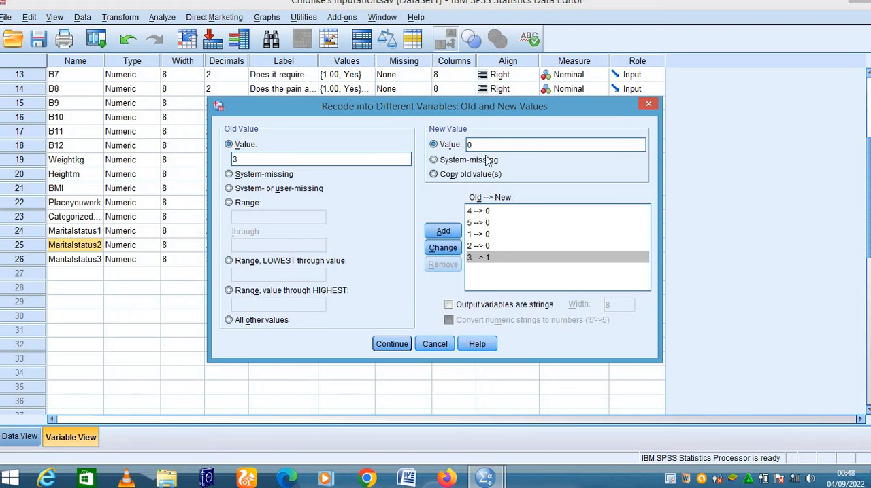
pyautogui.click(451, 249)
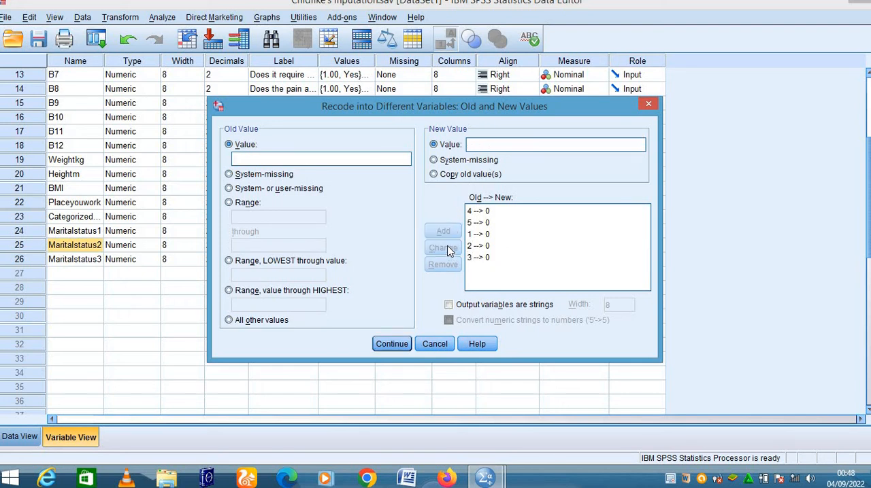
# - Change the Maritalstatus4 recode rule for old value 4 so that it maps to new value 1
pyautogui.click(475, 214)
pyautogui.doubleClick(475, 145)
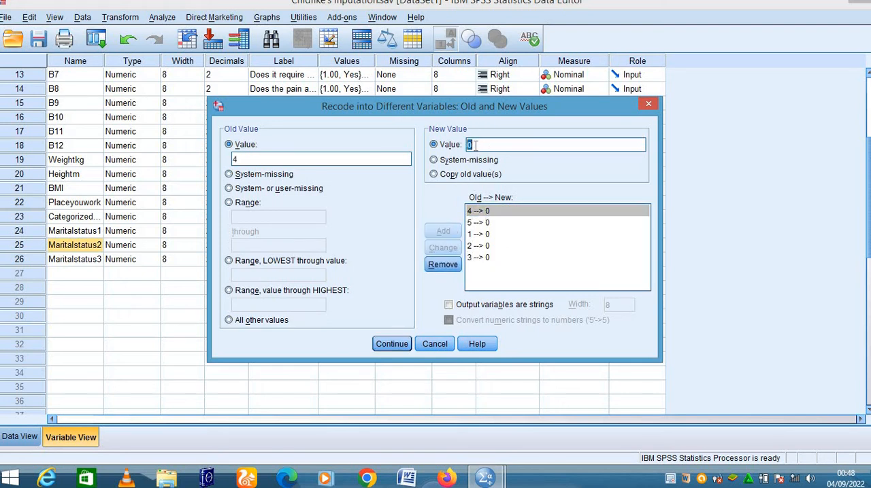
pyautogui.press('BackSpace')
pyautogui.write('1')
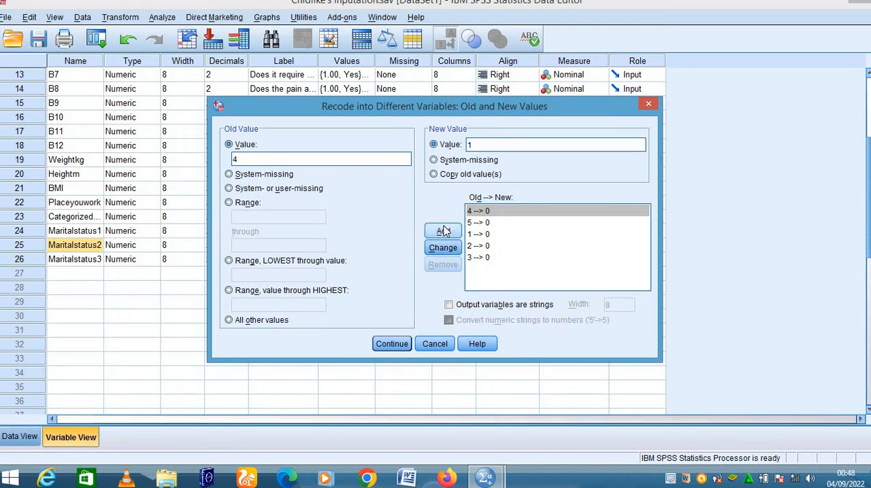
pyautogui.click(444, 251)
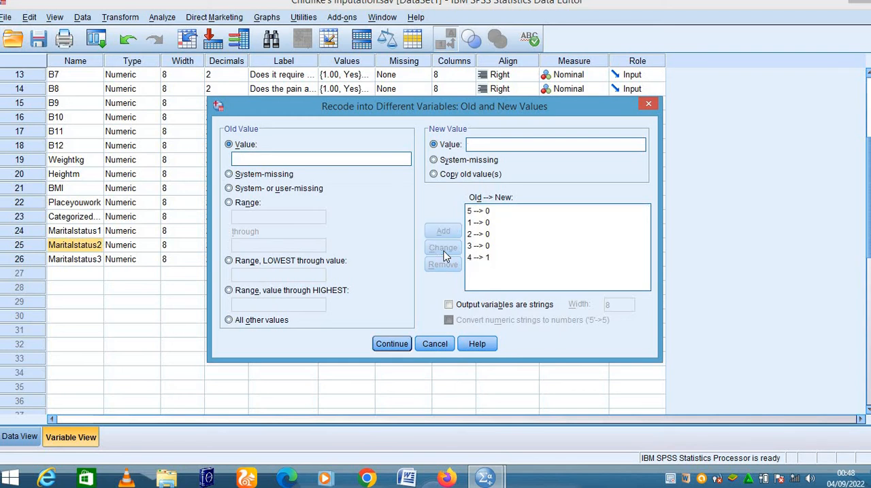
# - Accept the value rules, run the Maritalstatus4 recode and return to the data editor window
pyautogui.click(391, 344)
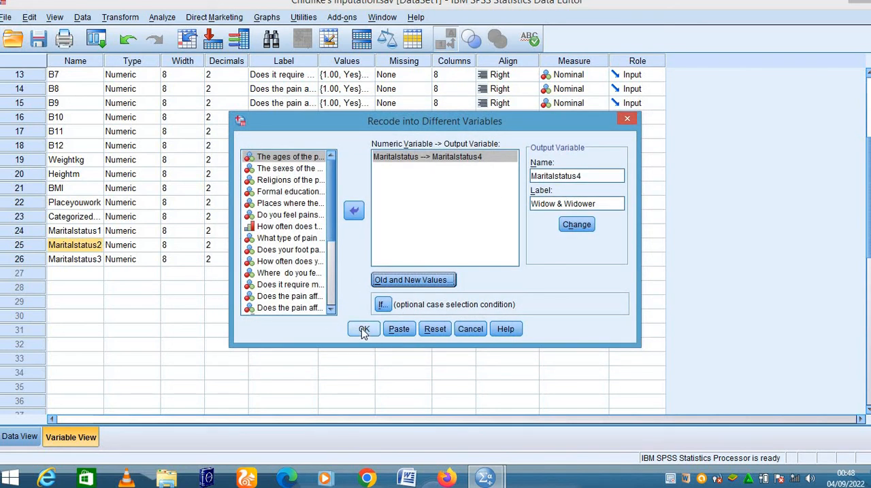
pyautogui.click(364, 330)
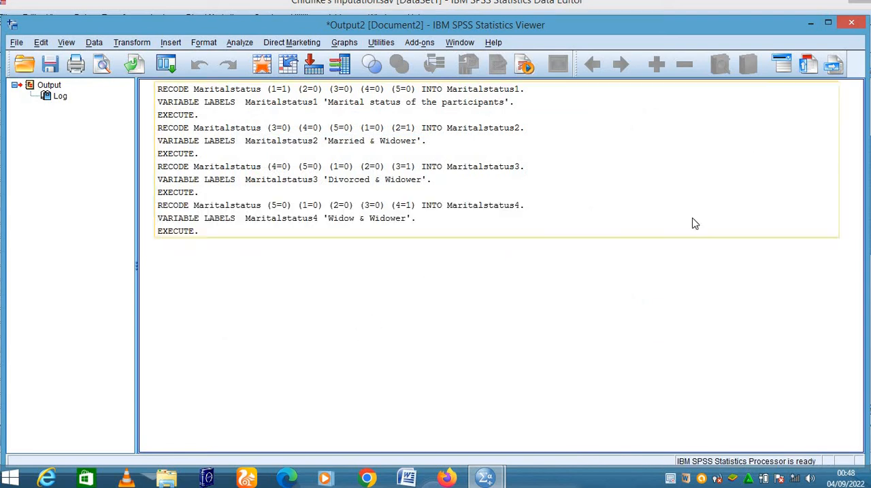
pyautogui.click(810, 24)
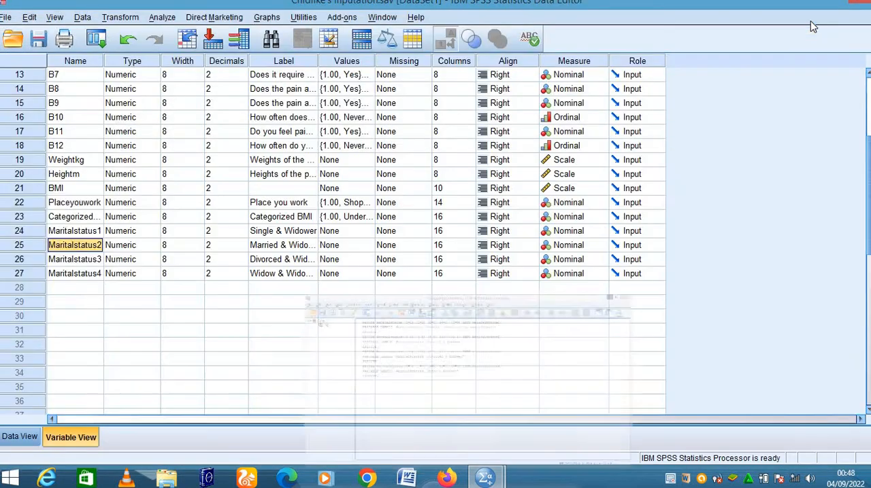